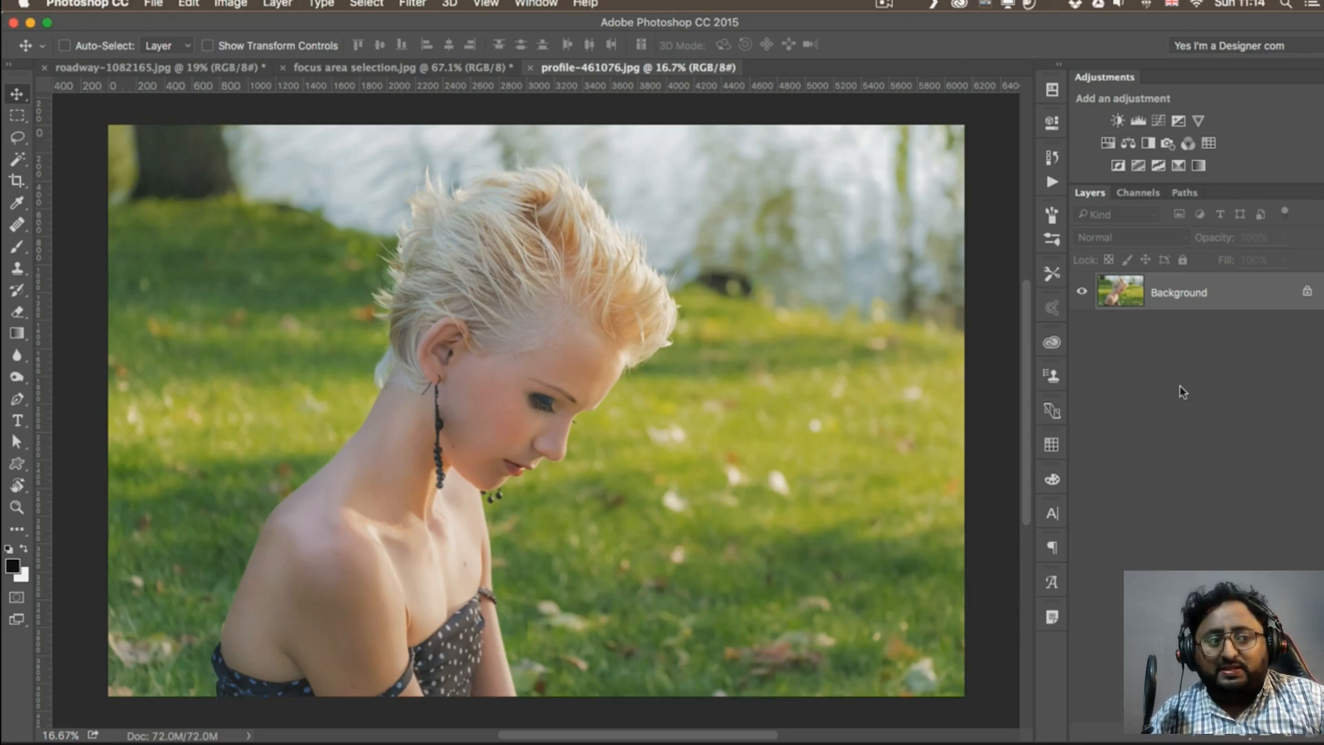
left_click(366, 3)
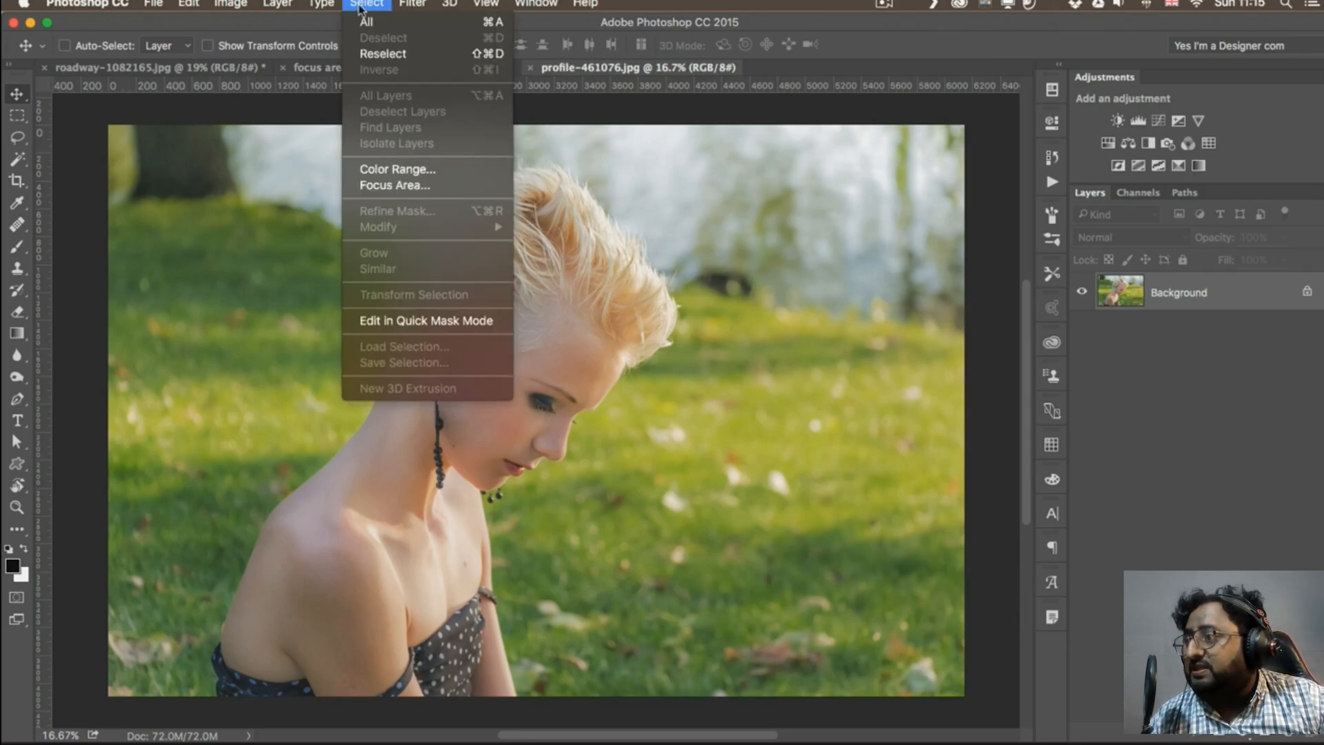
left_click(438, 188)
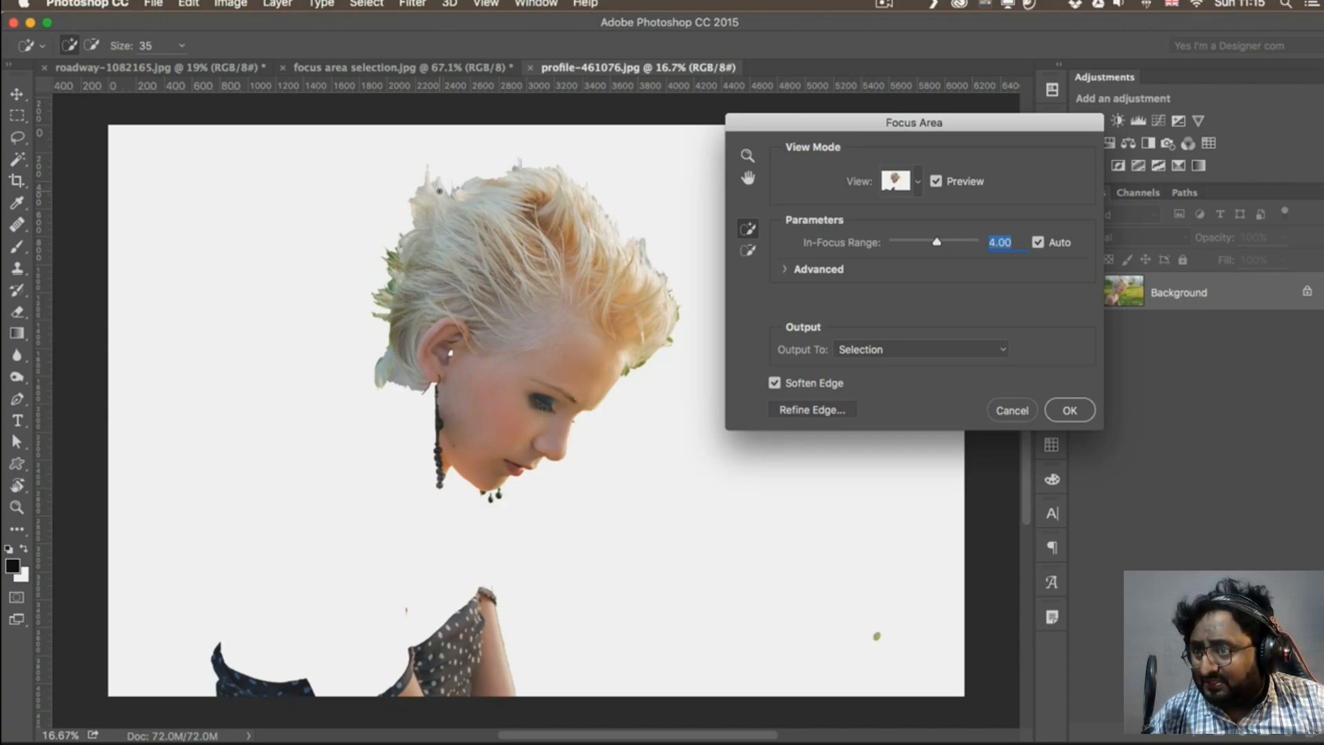
mouse_move(449, 361)
left_mouse_down()
mouse_move(384, 458)
mouse_move(351, 673)
left_mouse_up()
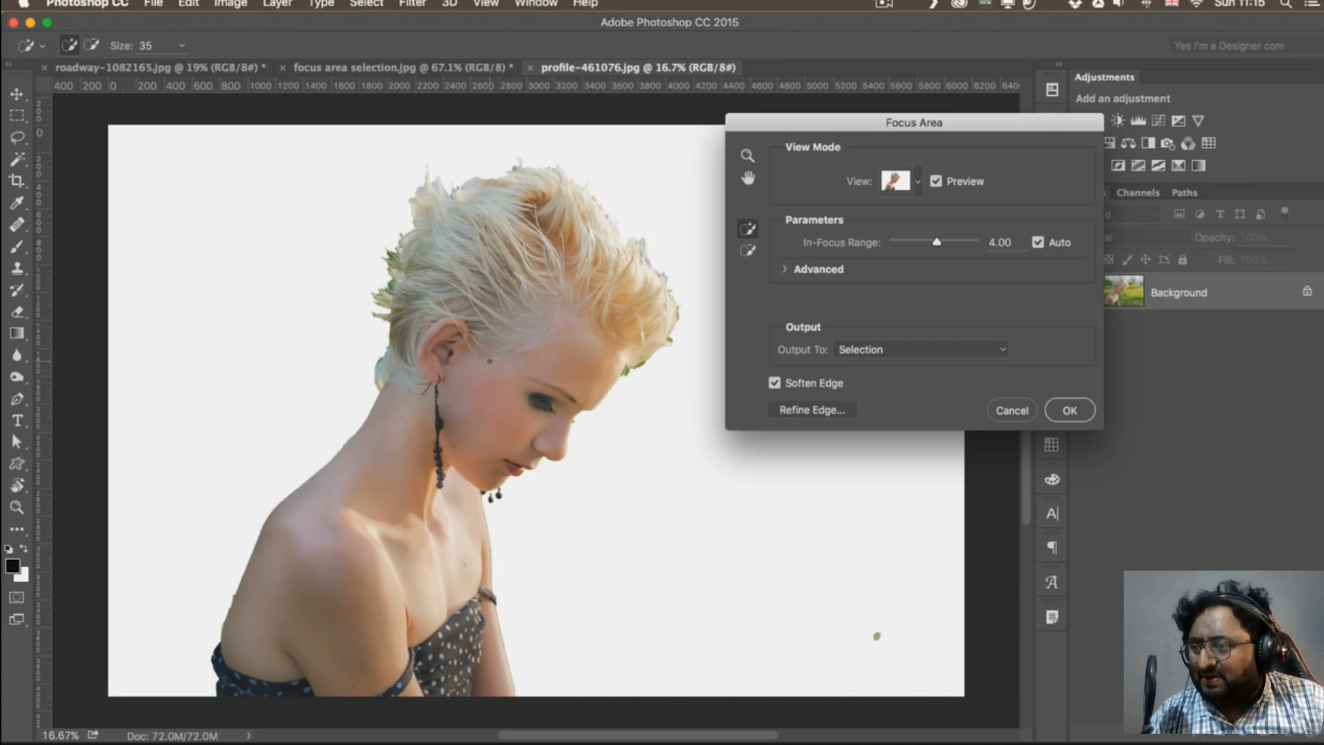
key("Escape")
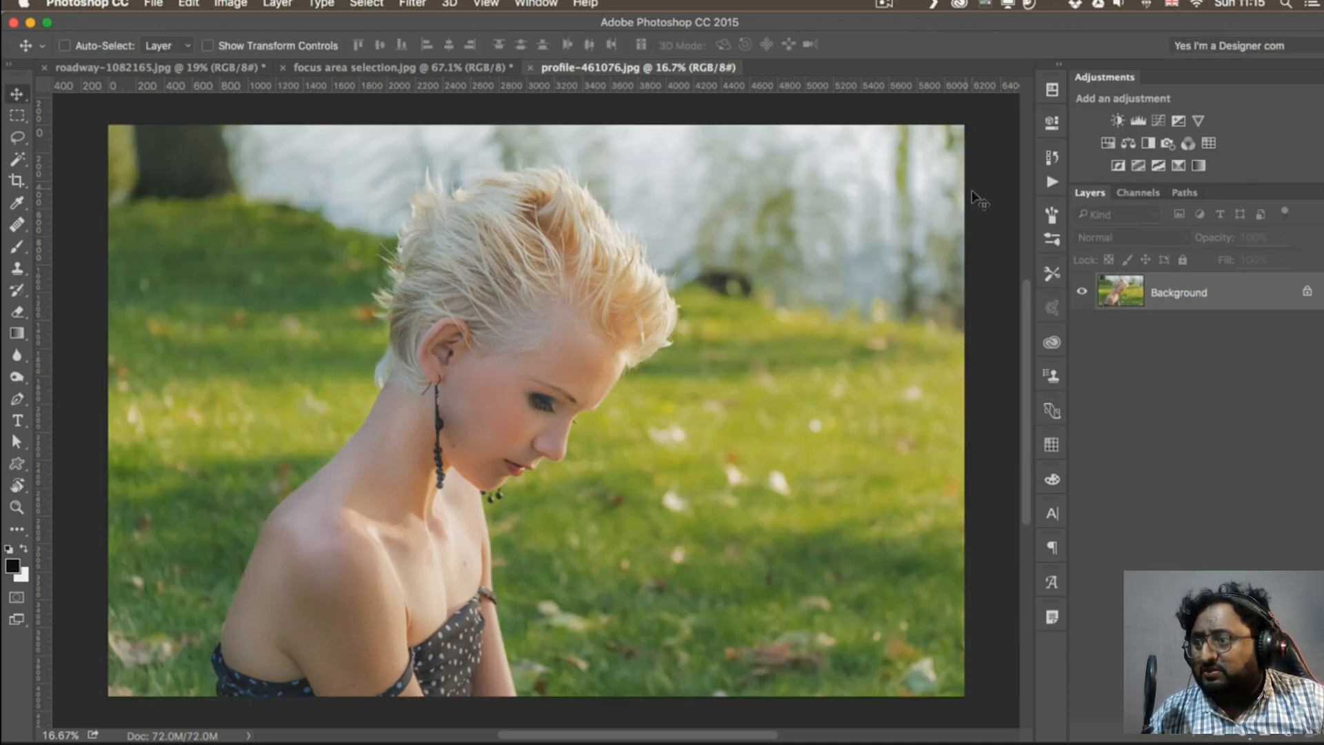
Examine the Red, Green and Blue channels one by one and compare the contrast between the woman and the background
left_click(1137, 193)
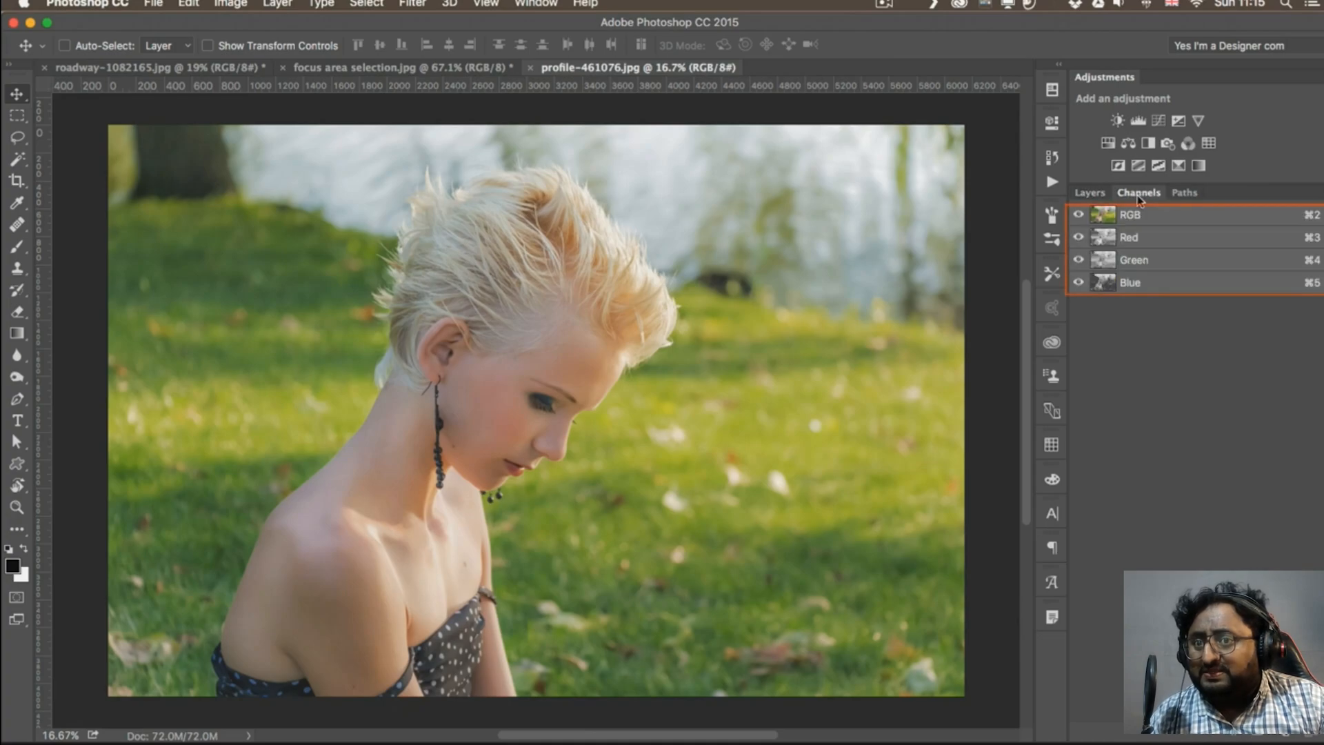
left_click(1131, 238)
left_click(1125, 265)
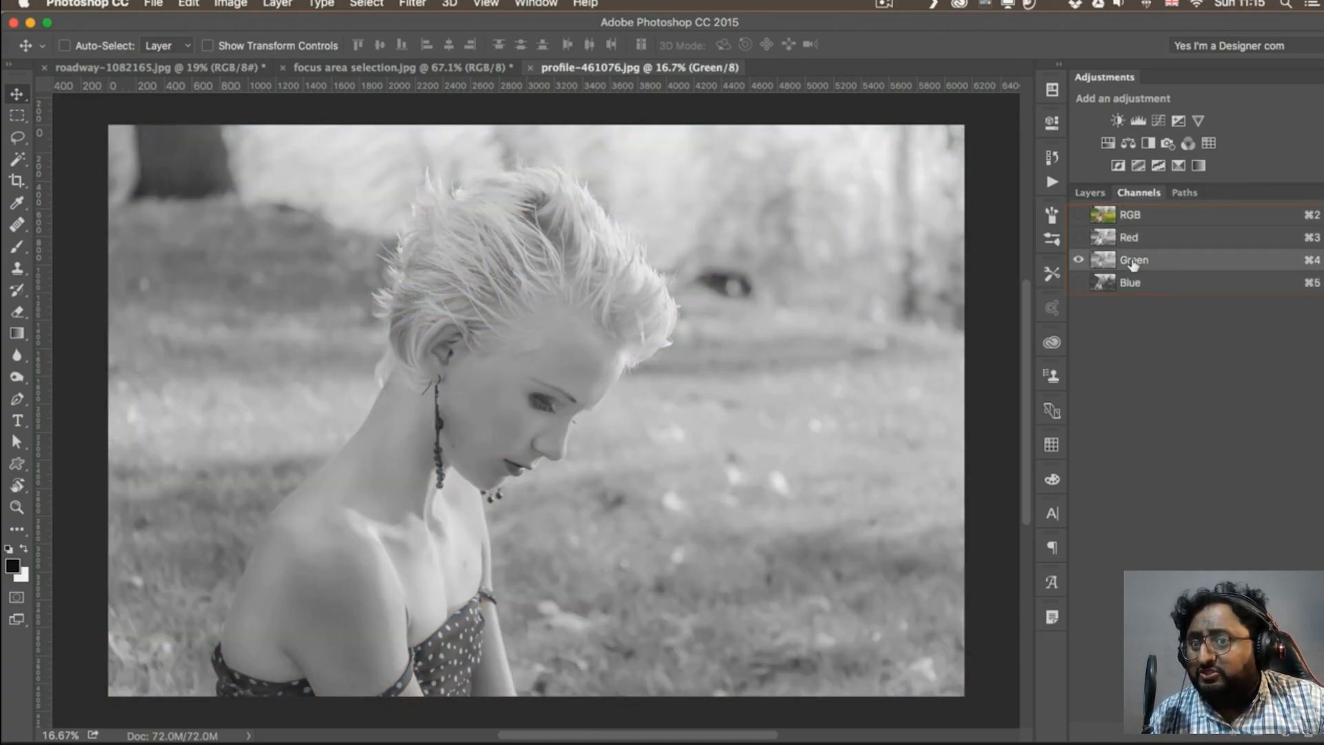
left_click(1156, 284)
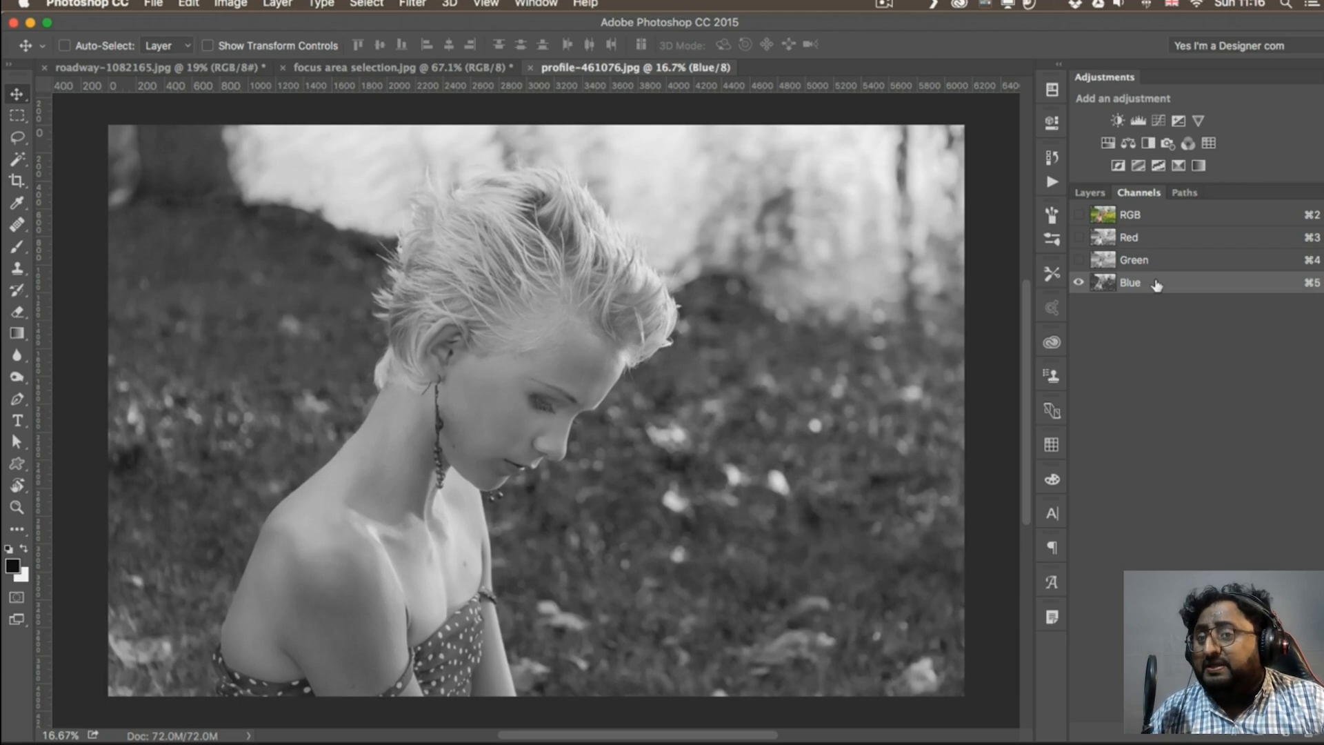
left_click(1145, 262)
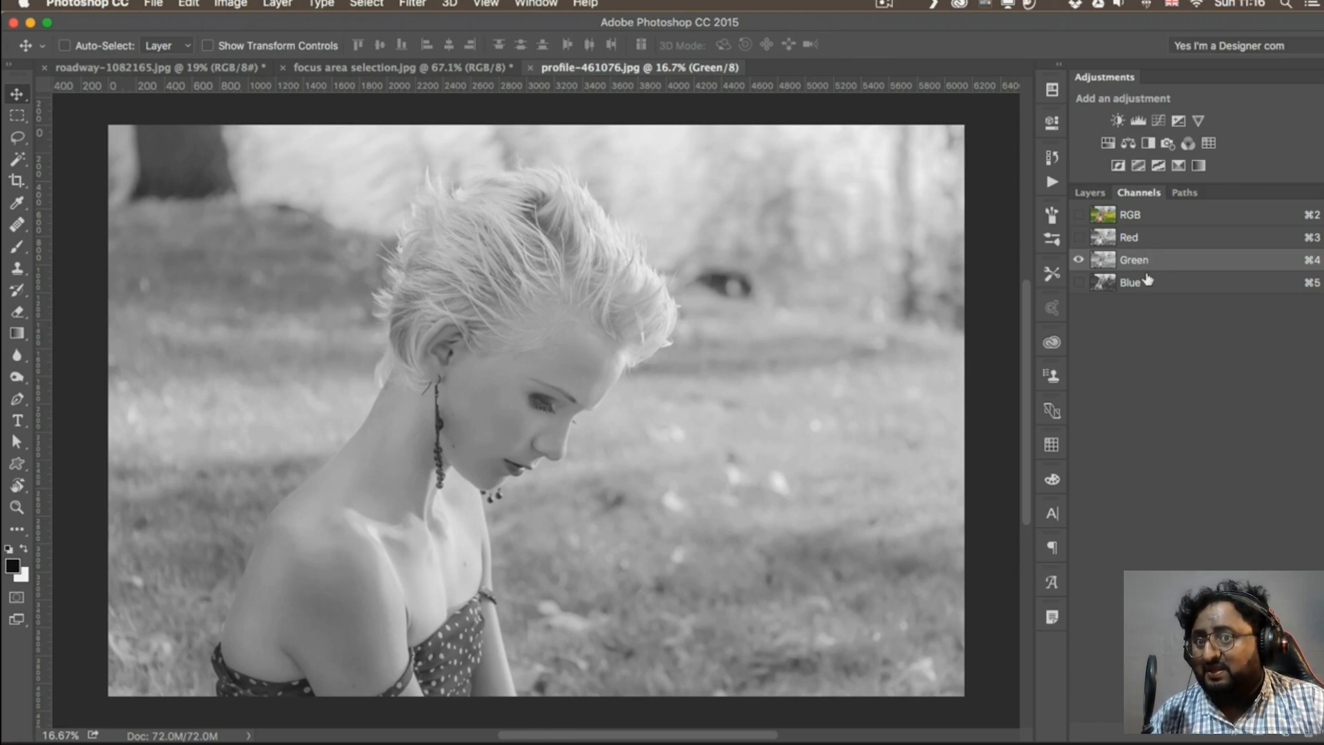
left_click(1143, 284)
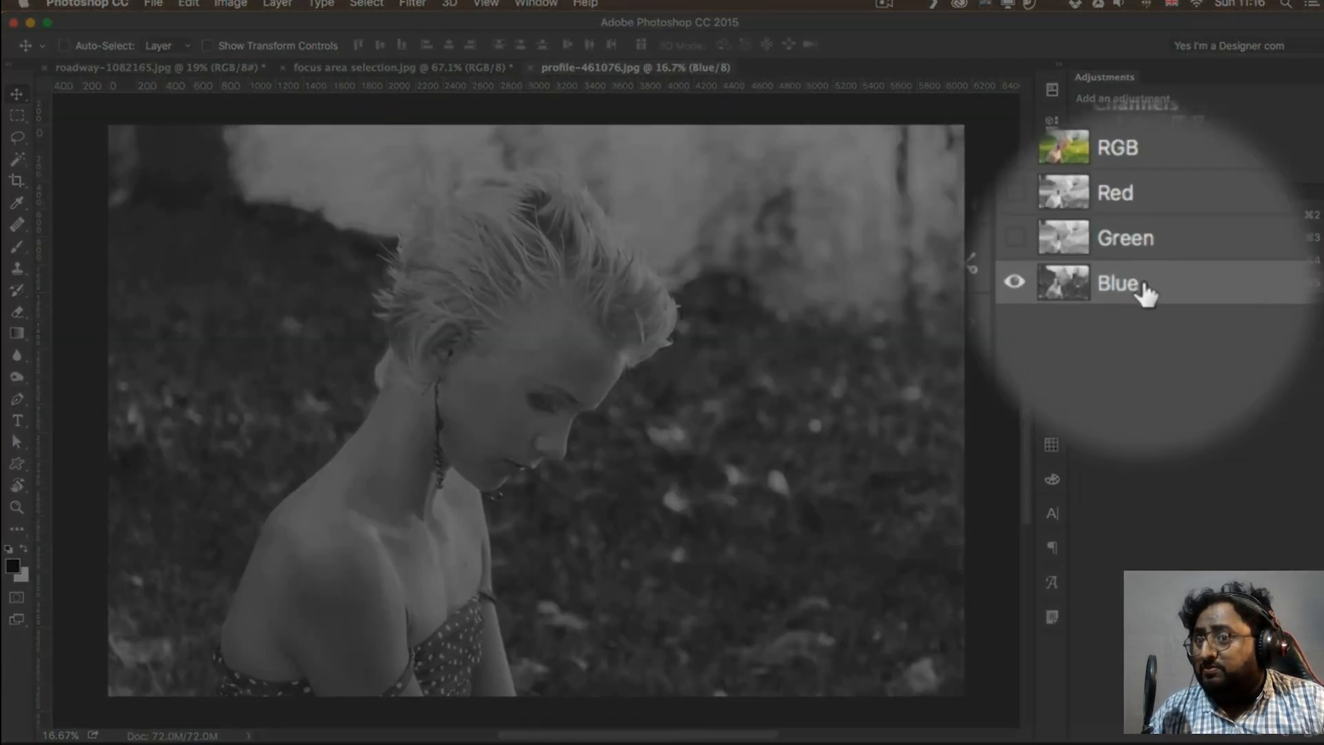
Duplicate the Blue channel as "Blue copy" and make the copy the only visible channel
right_click(1142, 285)
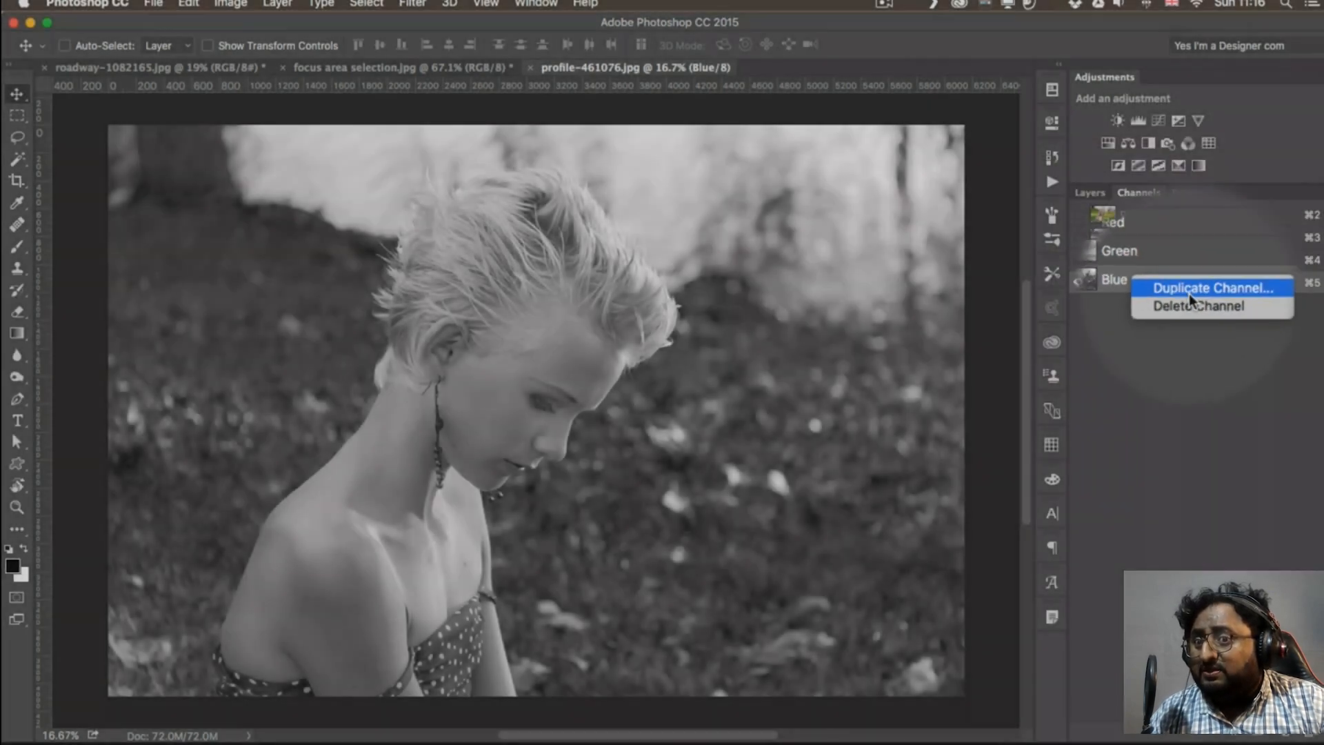
left_click(1188, 289)
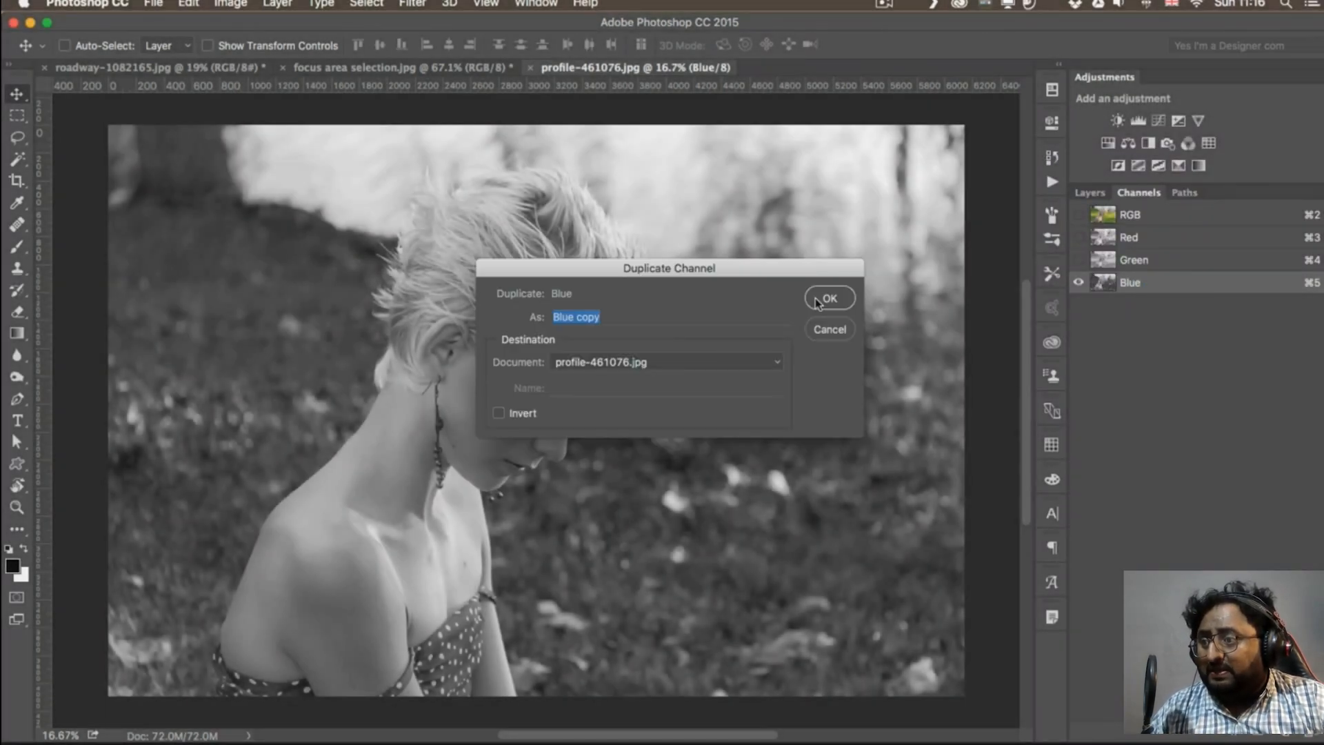
left_click(818, 300)
left_click(1080, 306)
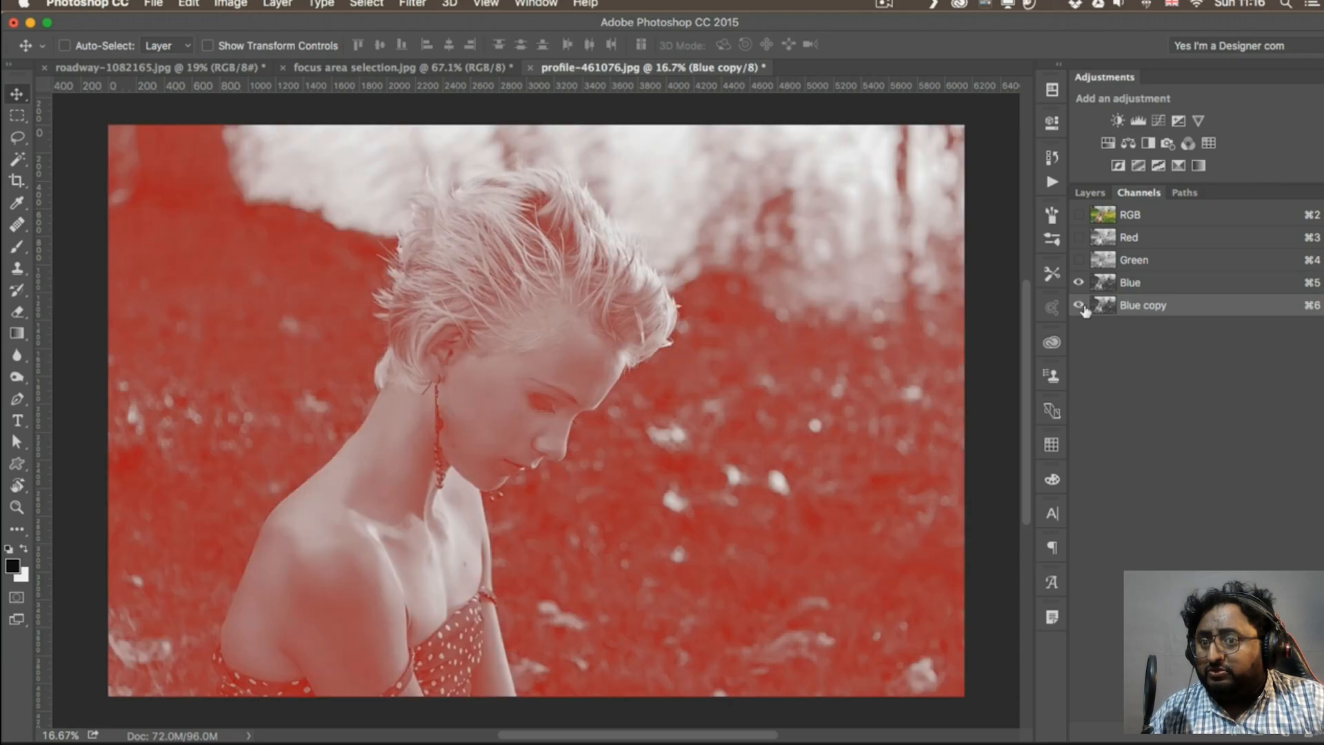
left_click(1079, 282)
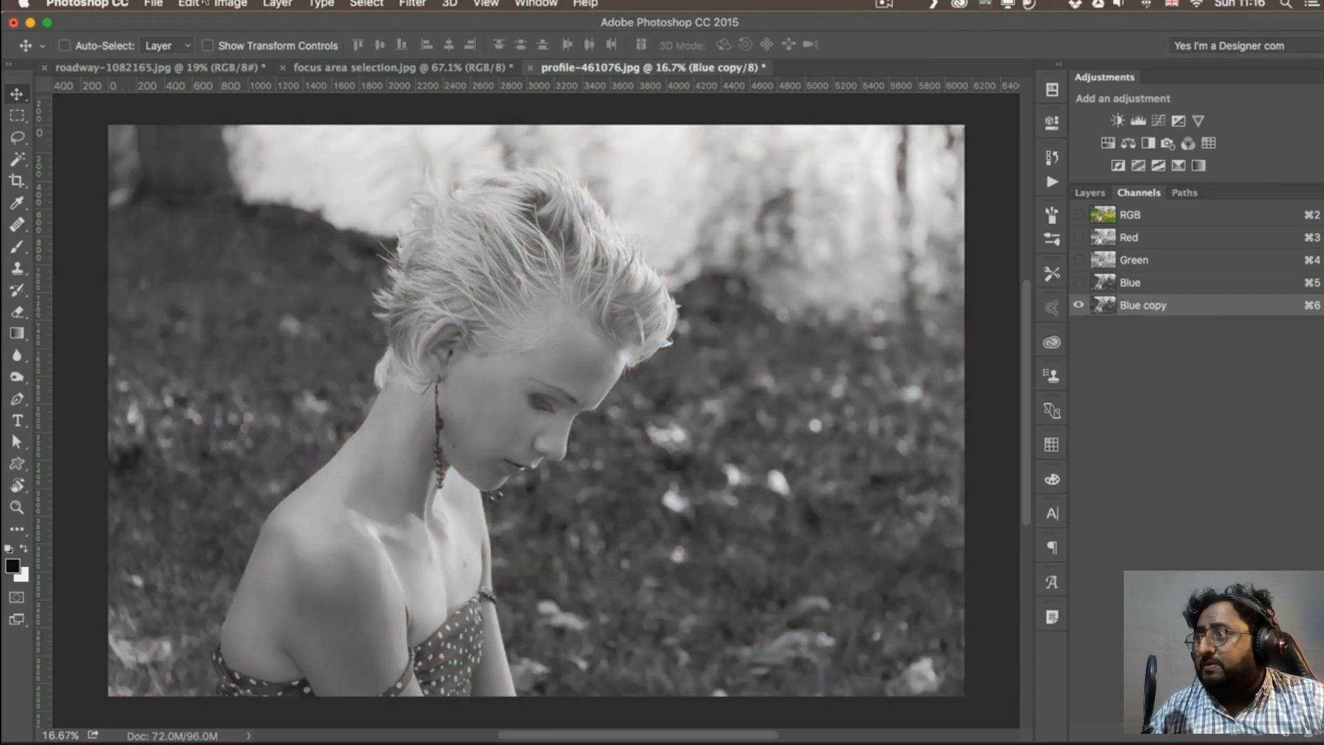
Apply the Increase Contrast 3 preset in a Levels adjustment on the Blue copy channel
left_click(228, 3)
mouse_move(290, 48)
left_click(433, 65)
left_click_drag(1088, 206, 894, 171)
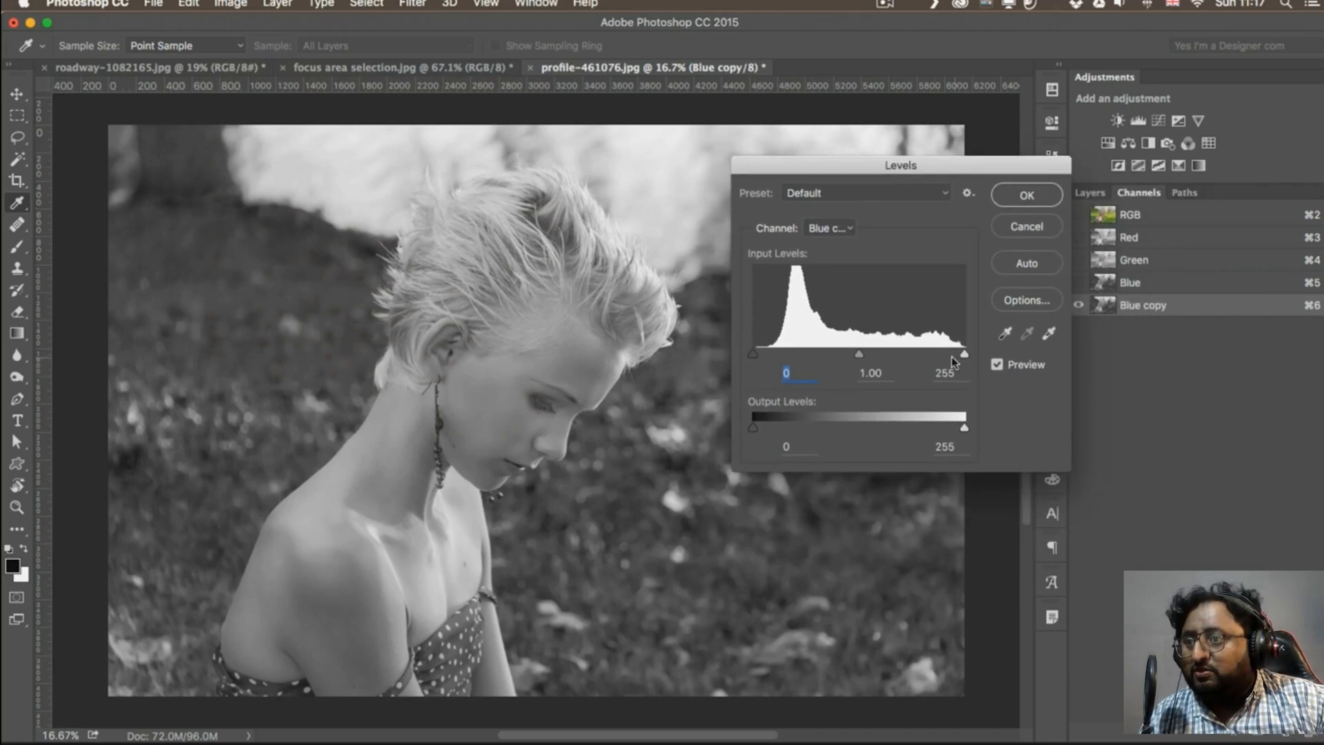
left_click(819, 196)
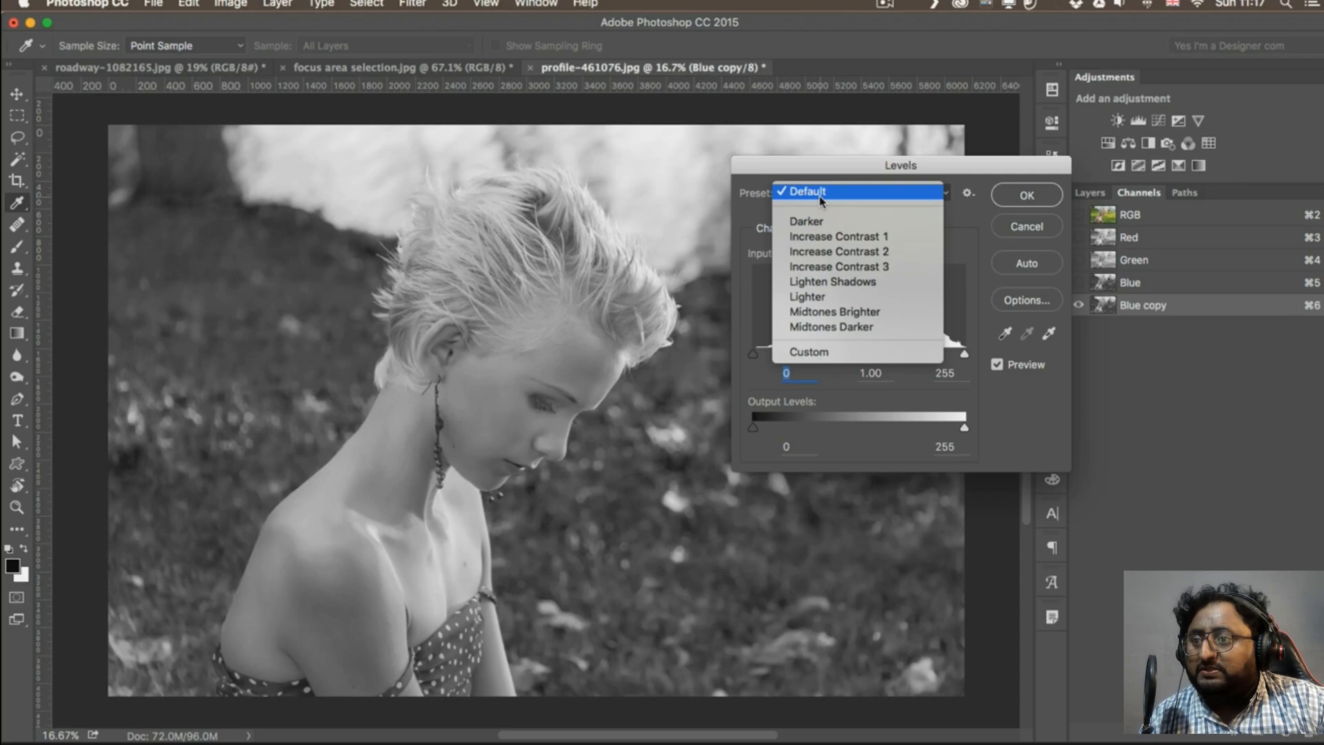
left_click(827, 265)
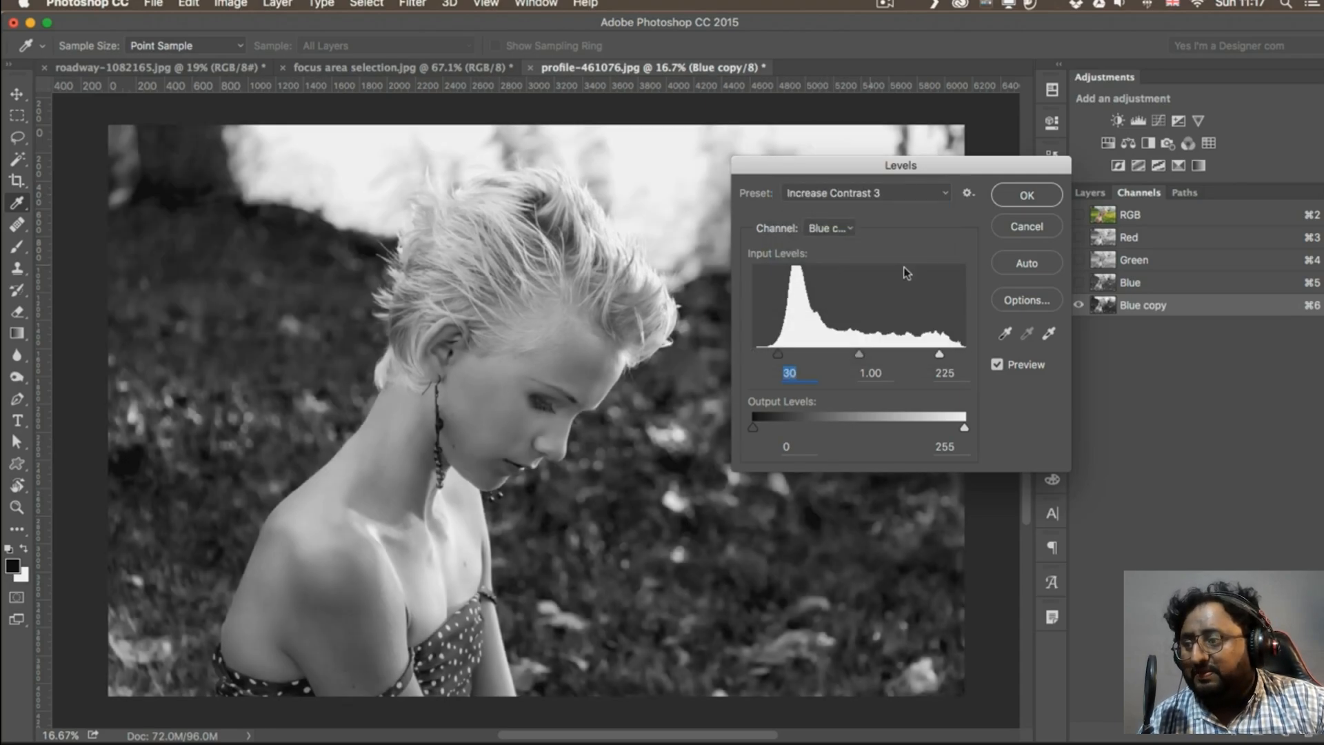
Compare the Blue copy channel with and without the Levels adjustment
left_click(998, 364)
left_click(998, 364)
left_click(997, 364)
left_click(997, 364)
left_click(997, 364)
left_click(997, 364)
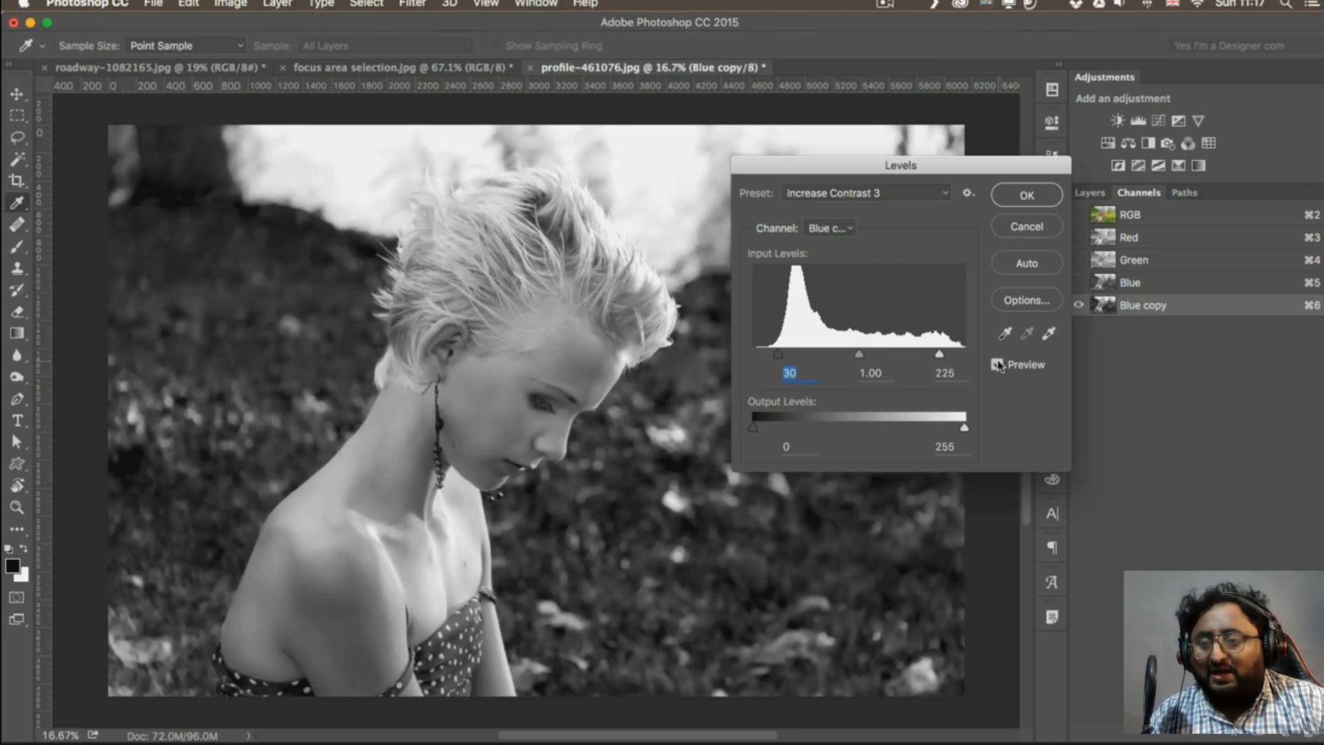
left_click(998, 365)
left_click(998, 364)
left_click(997, 364)
left_click(997, 365)
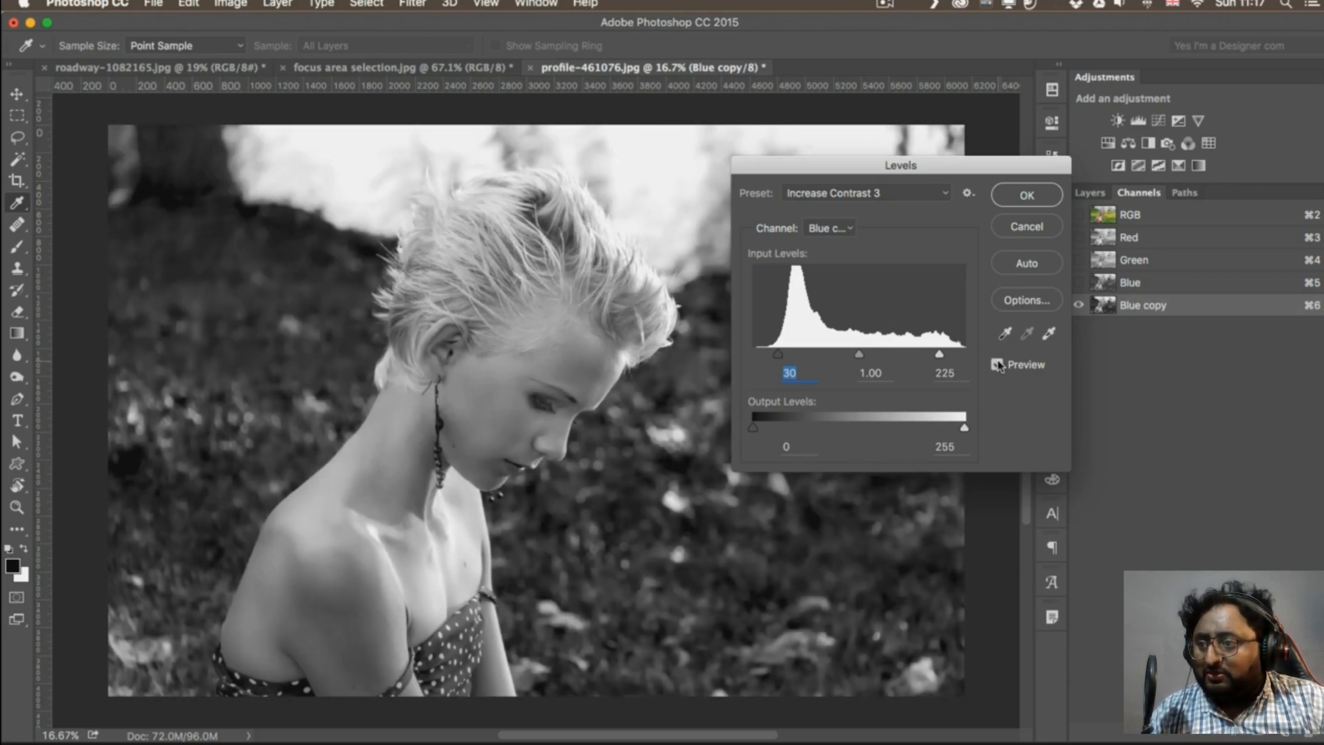
Set the midtone input level to 1.04 and apply the Levels adjustment
mouse_move(859, 355)
left_mouse_down()
mouse_move(845, 357)
mouse_move(859, 357)
left_mouse_up()
left_click(858, 353)
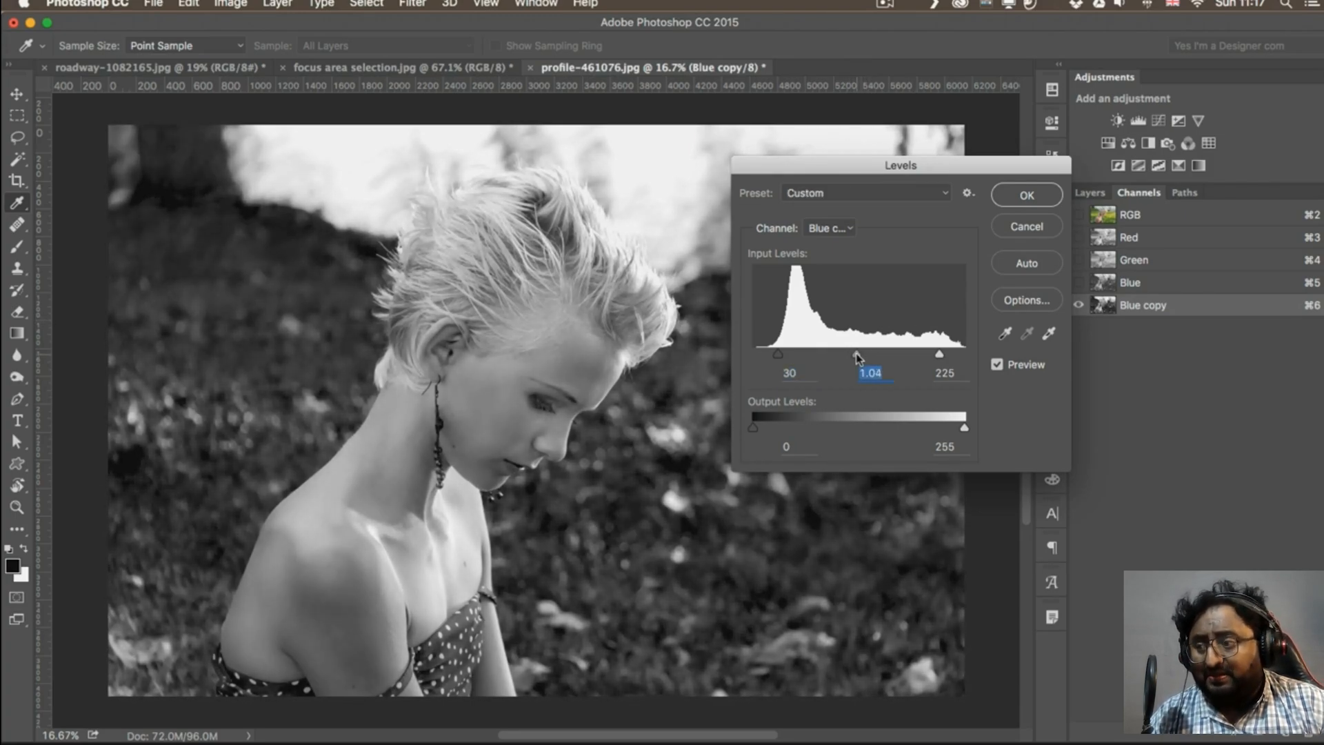
left_click(1029, 190)
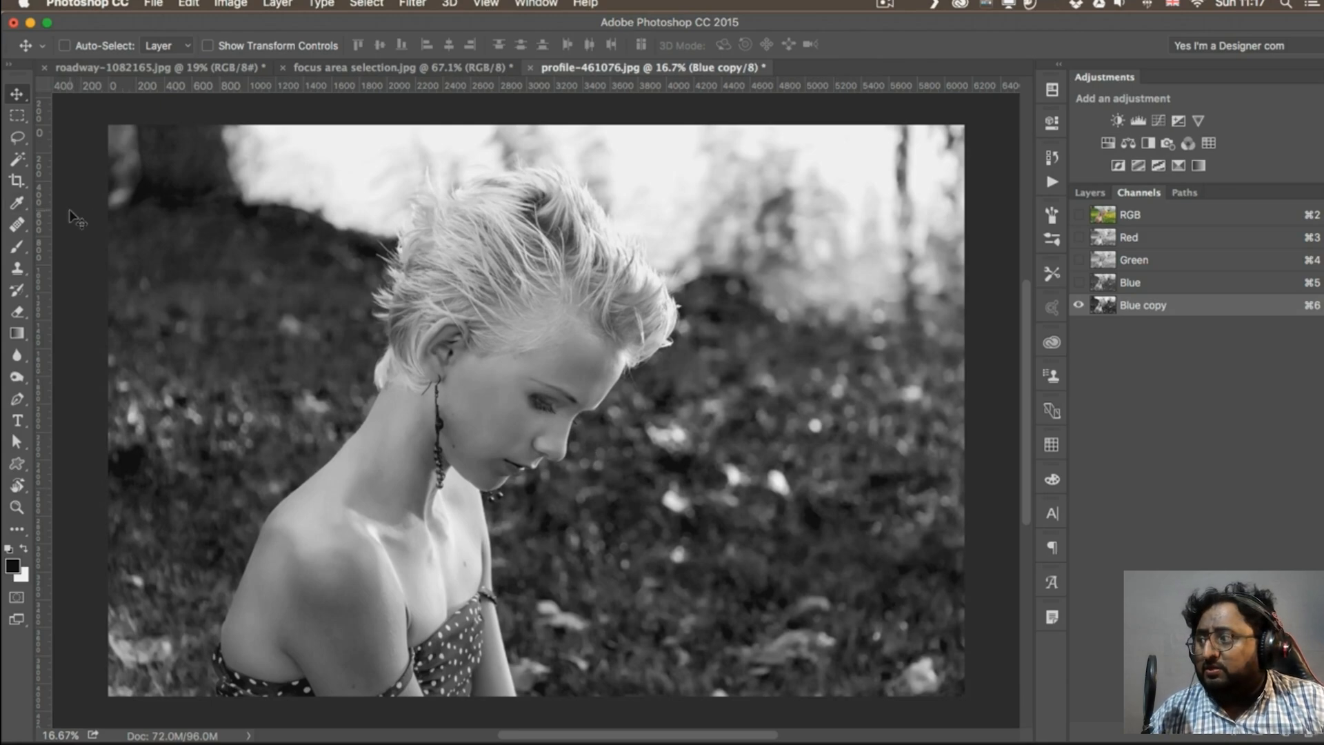
Select the woman's shoulders, dress, arm, face and hair with the Quick Selection tool
left_click(22, 165)
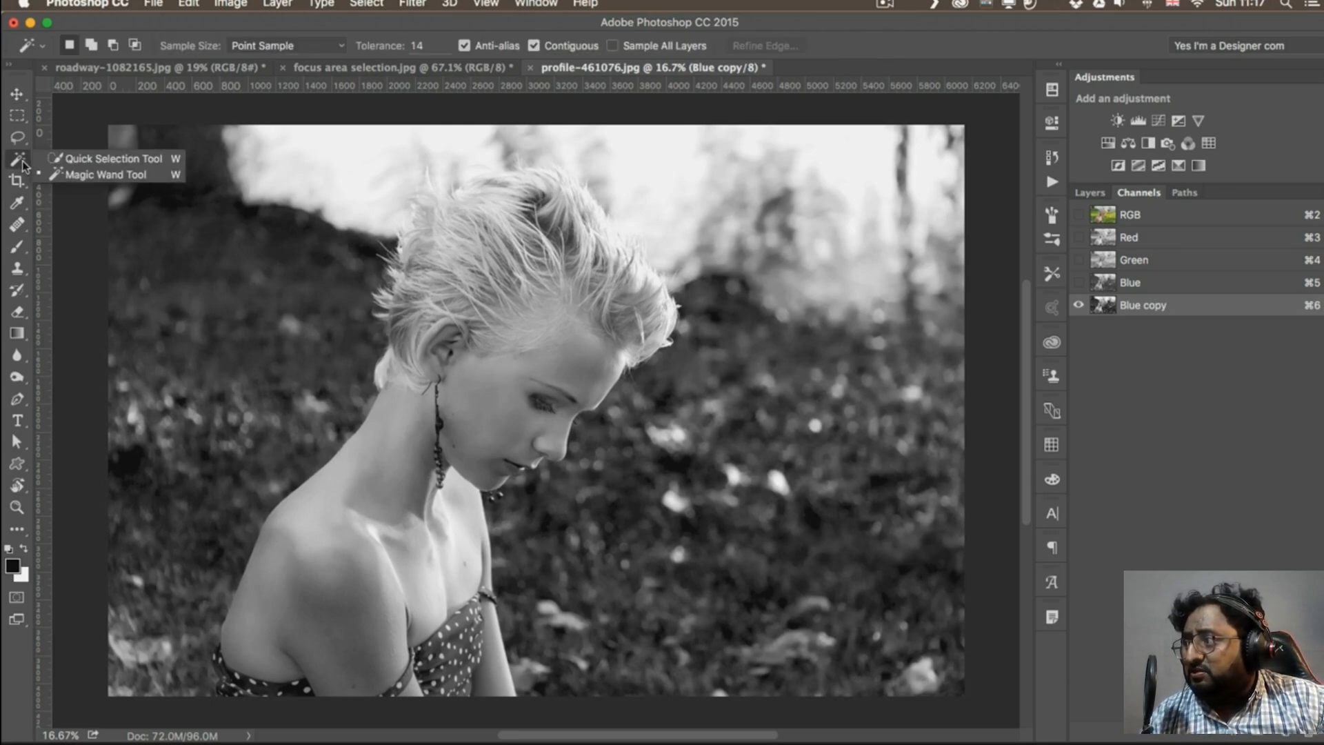
left_click(66, 159)
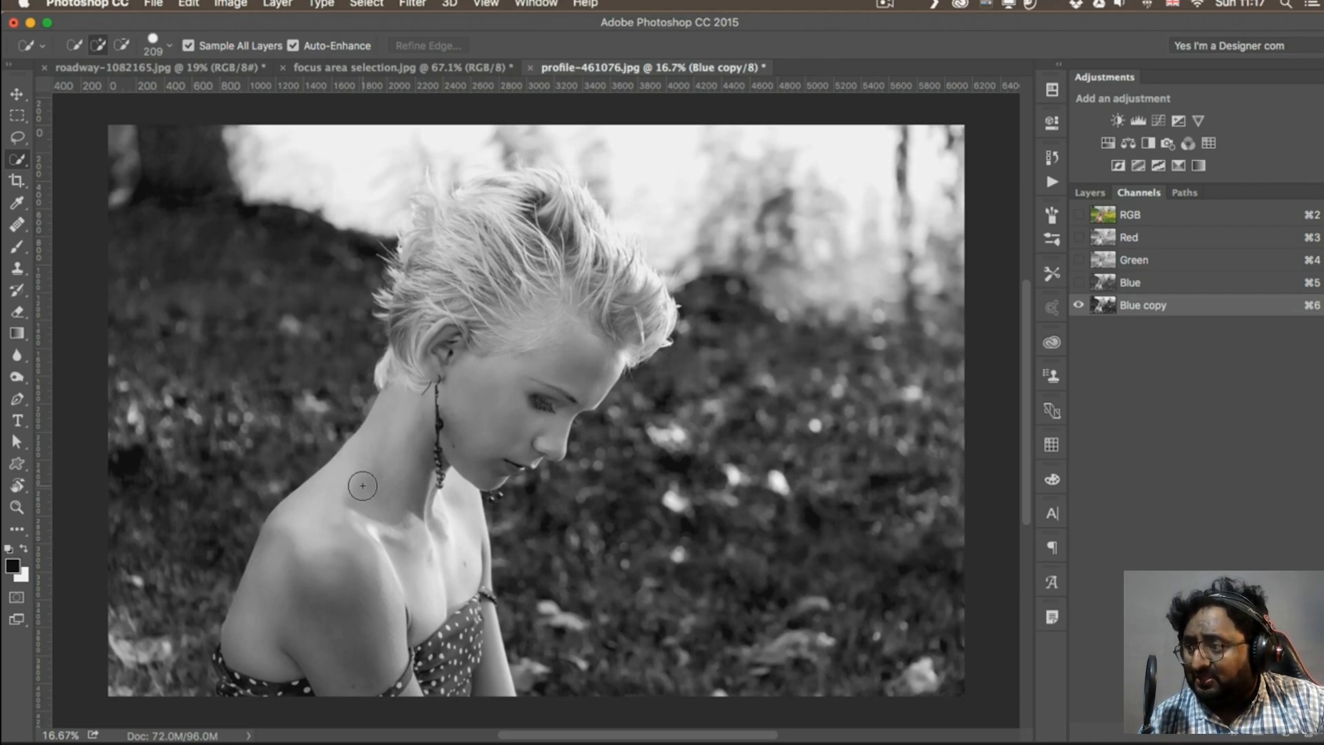
left_click_drag(362, 485, 369, 581)
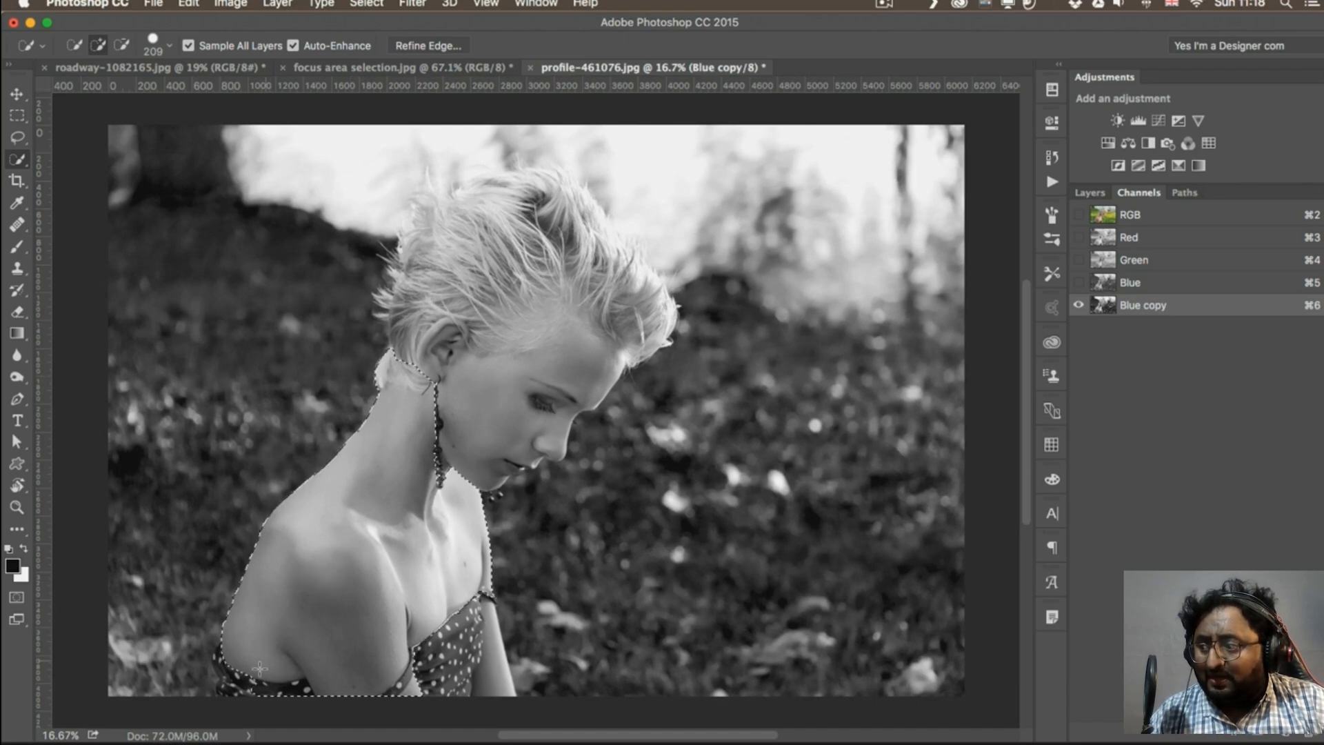
left_click(406, 667)
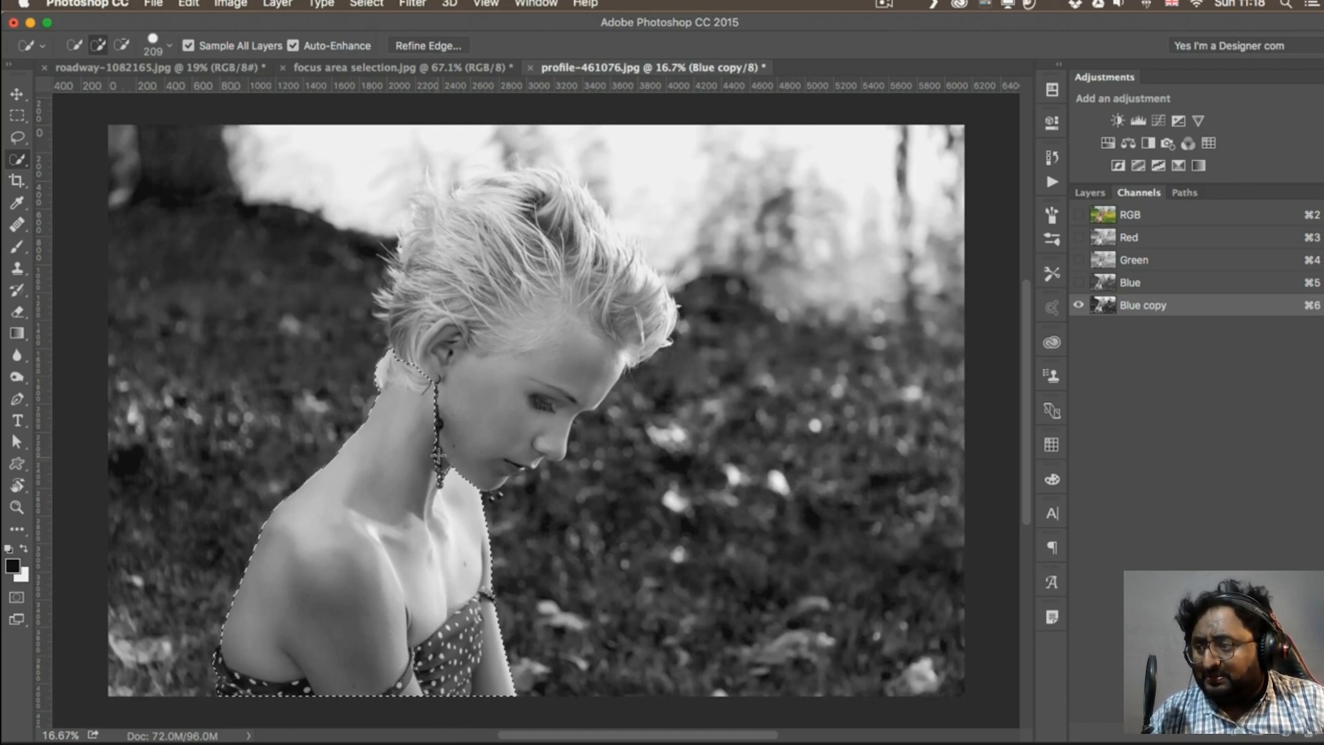
mouse_move(456, 414)
left_mouse_down()
mouse_move(498, 324)
mouse_move(502, 259)
mouse_move(454, 324)
mouse_move(458, 248)
mouse_move(493, 227)
mouse_move(610, 301)
mouse_move(609, 277)
mouse_move(546, 214)
mouse_move(433, 227)
mouse_move(456, 247)
left_mouse_up()
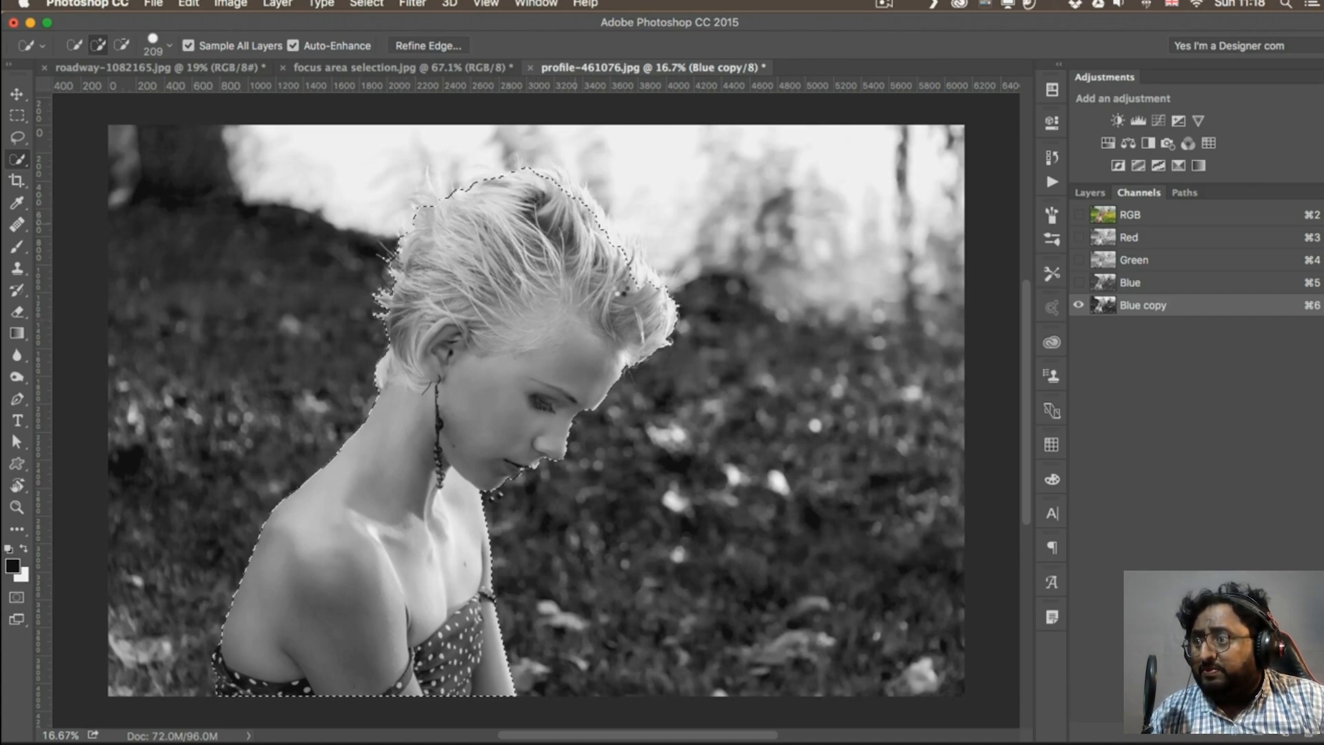
Reduce the Quick Selection brush size to 100 and tidy the selection along the hair outline
key("bracketleft")
key("bracketleft")
key("bracketleft")
key("bracketleft")
key("bracketleft")
key("bracketleft")
key("bracketleft")
key("bracketleft")
key("bracketleft")
key("bracketleft")
key("bracketleft")
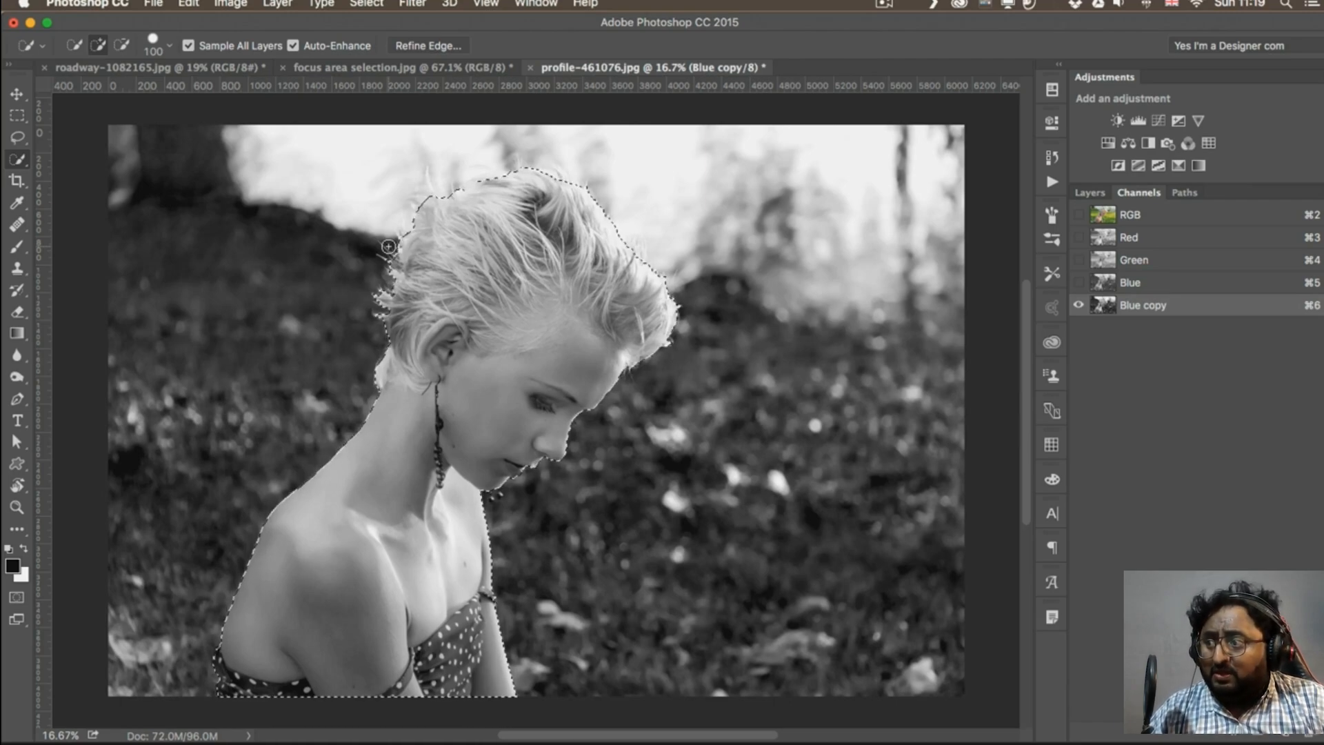
Refine the selection's edge around the hair with a size 300 Refine Radius brush, previewed On Black
left_click(457, 48)
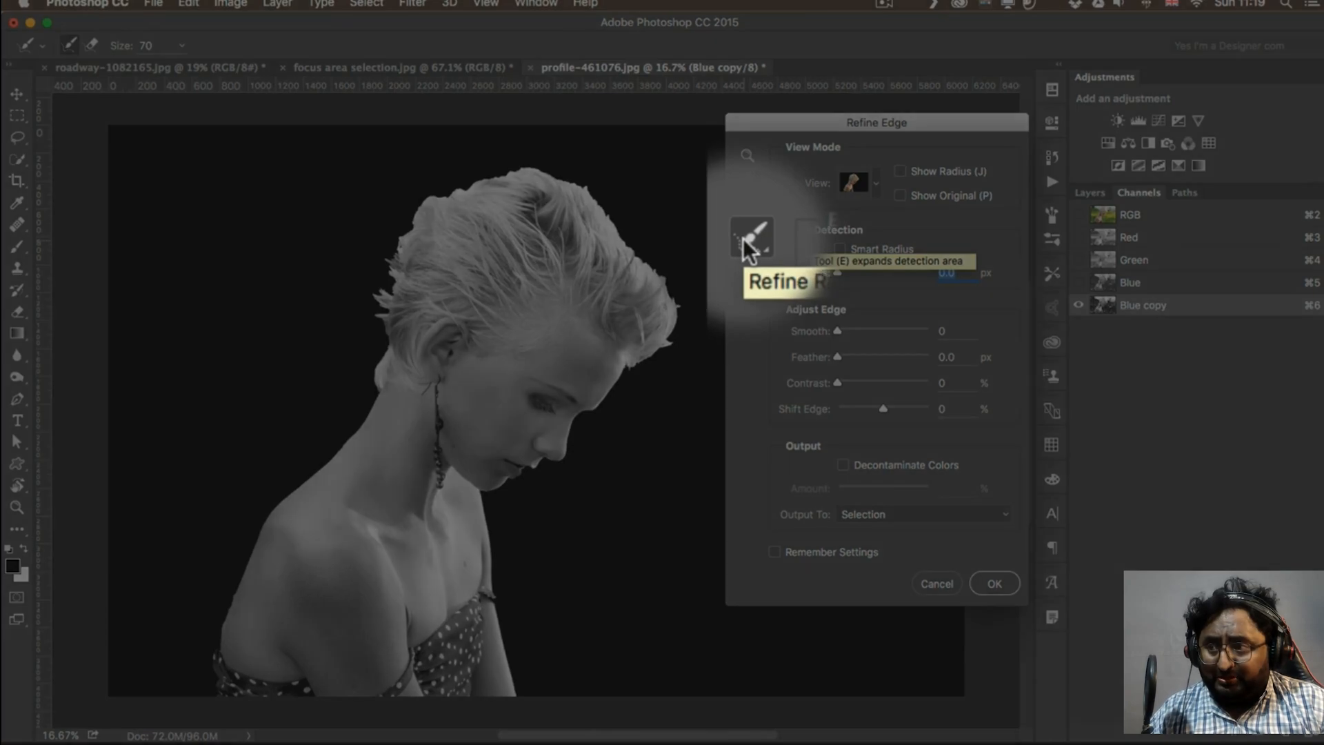
key("]")
key("]")
key("]")
key("]")
key("]")
key("]")
key("]")
key("]")
key("]")
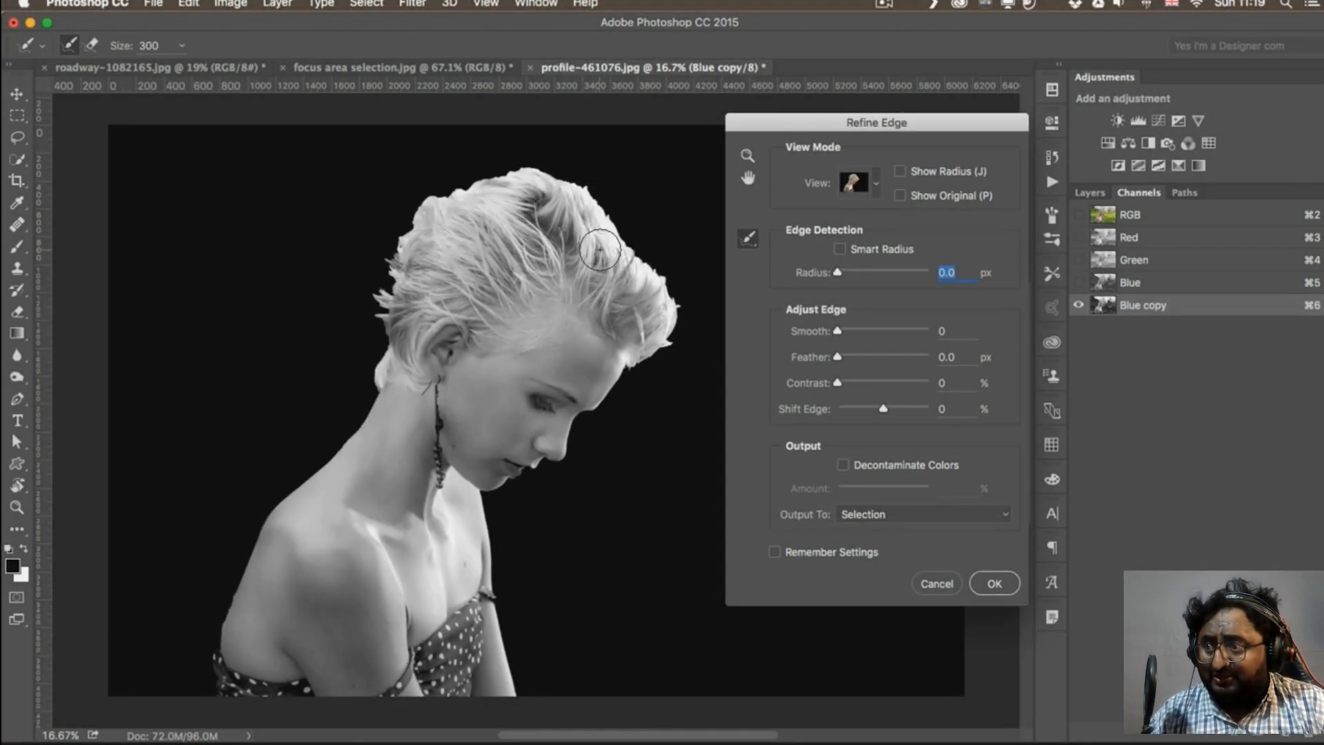
left_click(853, 176)
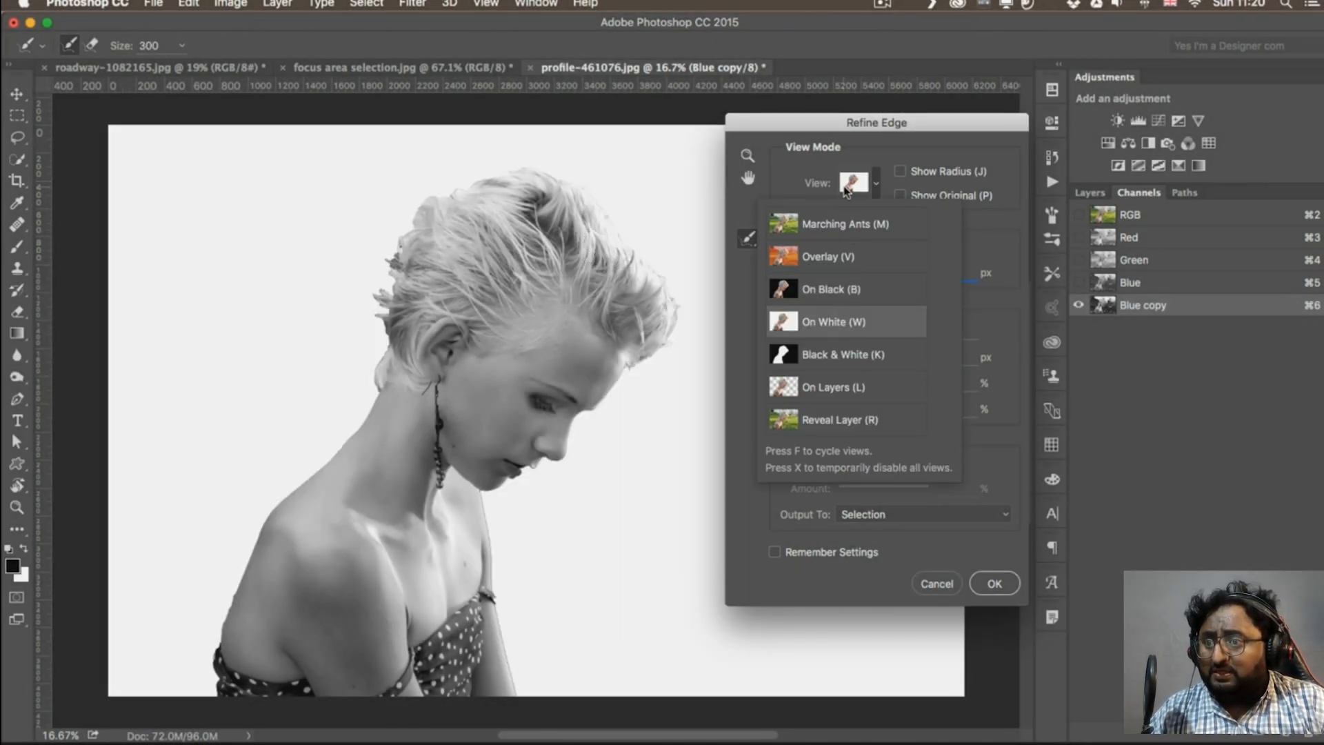
left_click(846, 290)
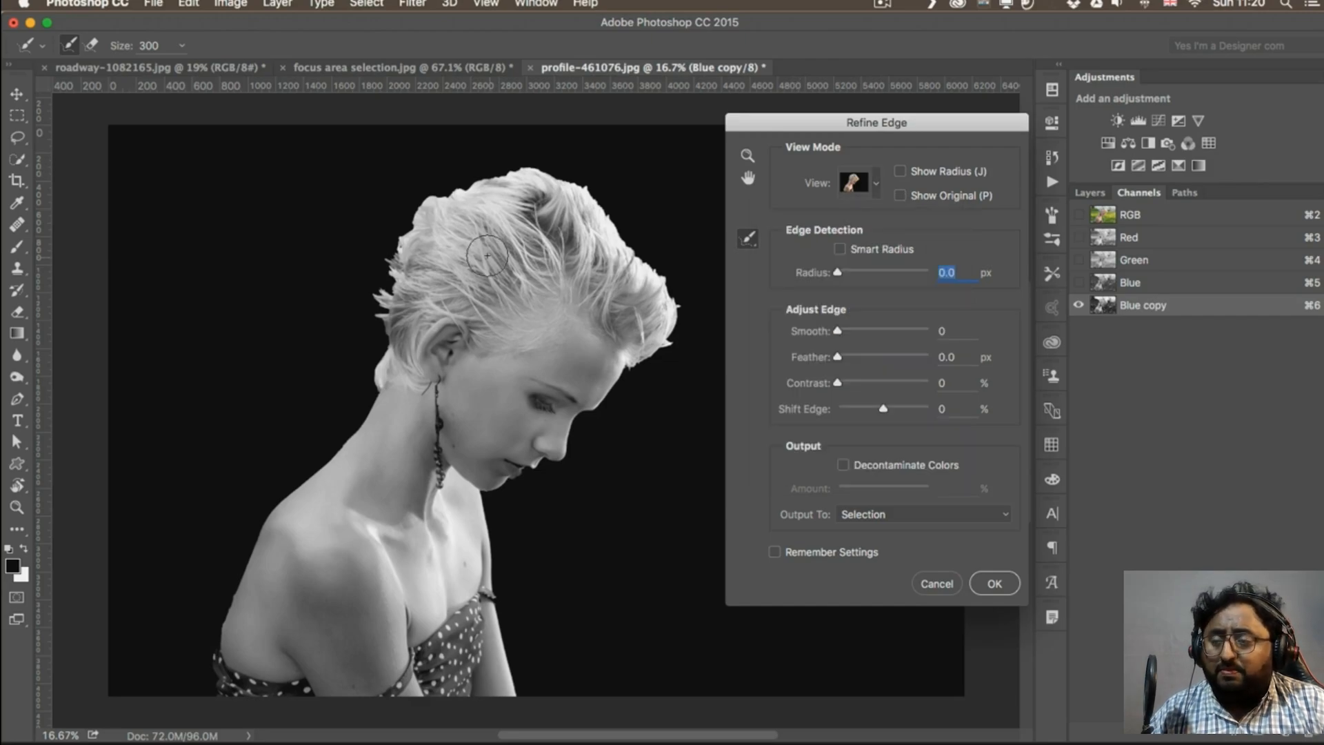
left_click_drag(394, 267, 375, 383)
mouse_move(407, 225)
left_mouse_down()
mouse_move(489, 184)
mouse_move(421, 208)
mouse_move(445, 187)
mouse_move(418, 204)
mouse_move(433, 173)
mouse_move(540, 166)
mouse_move(640, 258)
mouse_move(669, 313)
mouse_move(648, 366)
left_mouse_up()
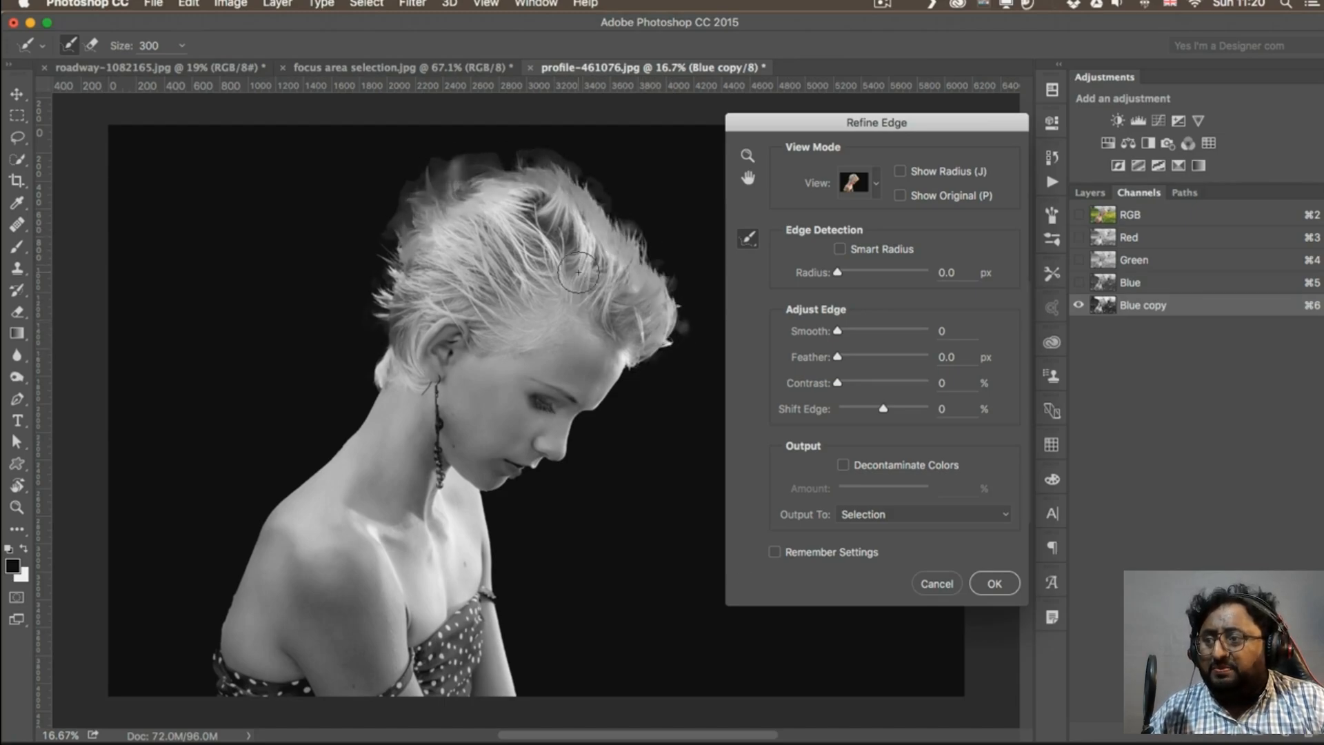
Erase the excess refinement around the top of the hair, and apply Refine Edge with Smooth 8, output to a selection
left_click_drag(787, 129, 847, 137)
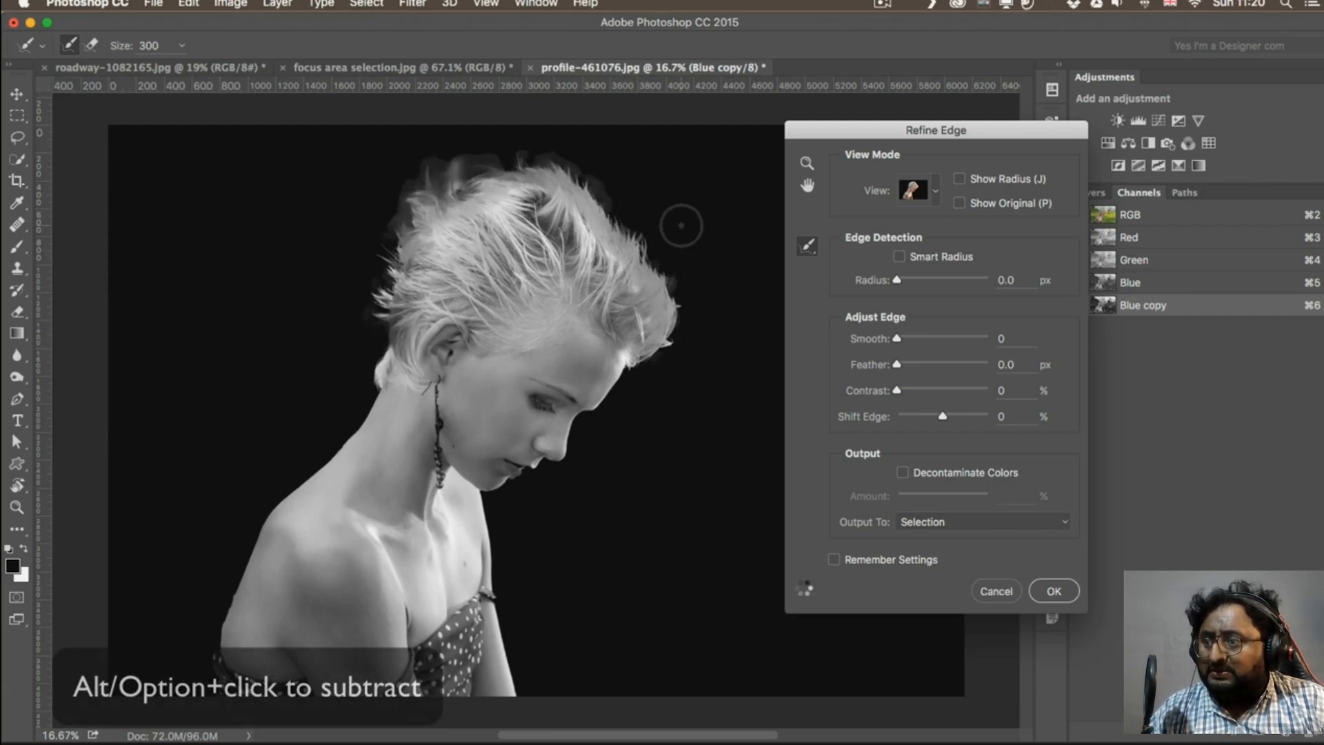
key("alt")
left_click_drag(444, 171, 497, 150)
mouse_move(462, 195)
left_mouse_down()
mouse_move(422, 212)
mouse_move(440, 190)
mouse_move(425, 168)
mouse_move(437, 236)
mouse_move(324, 266)
mouse_move(385, 215)
left_mouse_up()
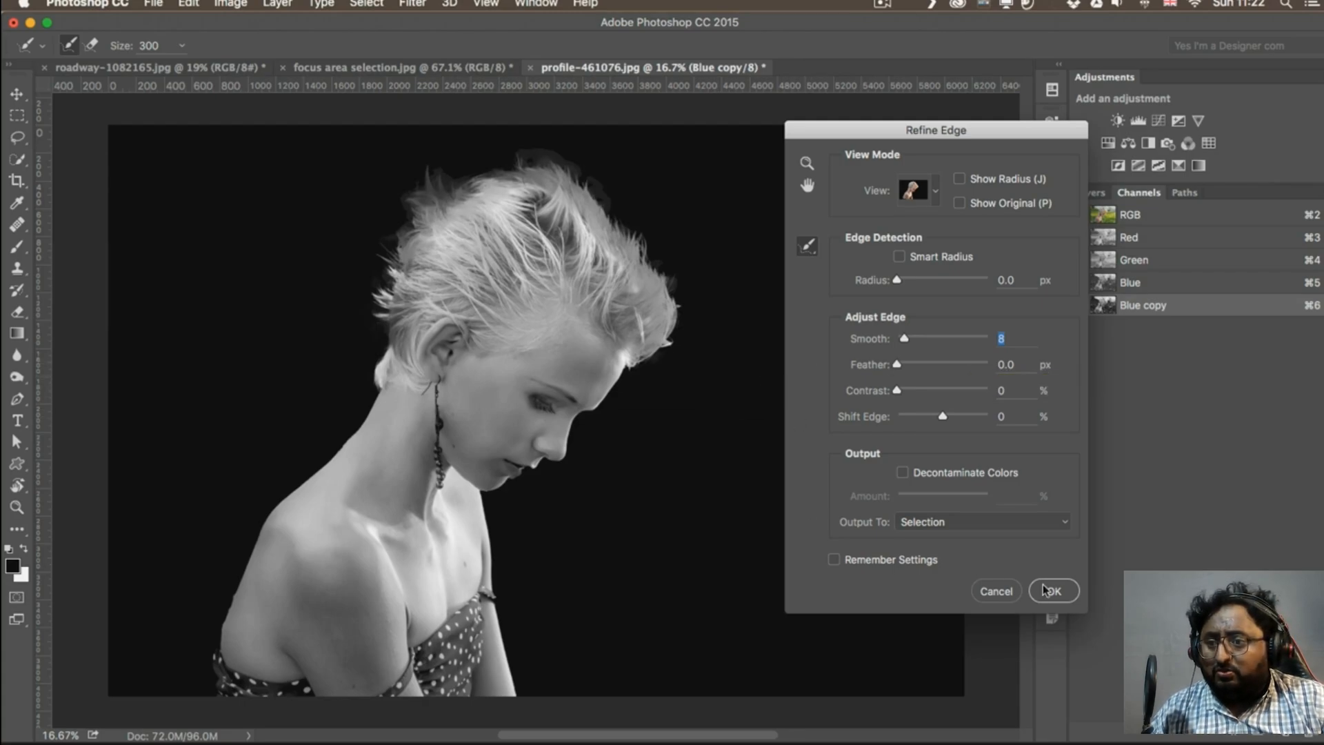
left_click(1065, 592)
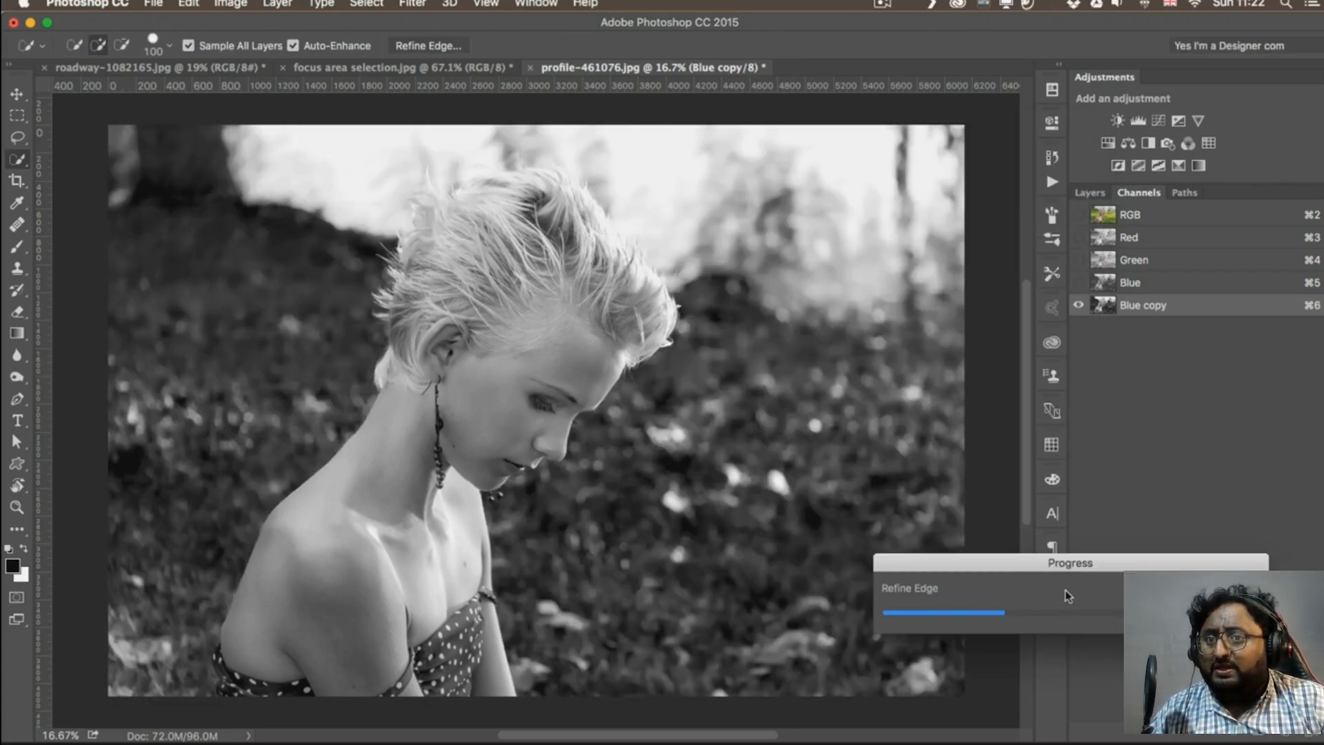
Restore the full-colour RGB composite and return to the layer list with the selection active
left_click(1150, 218)
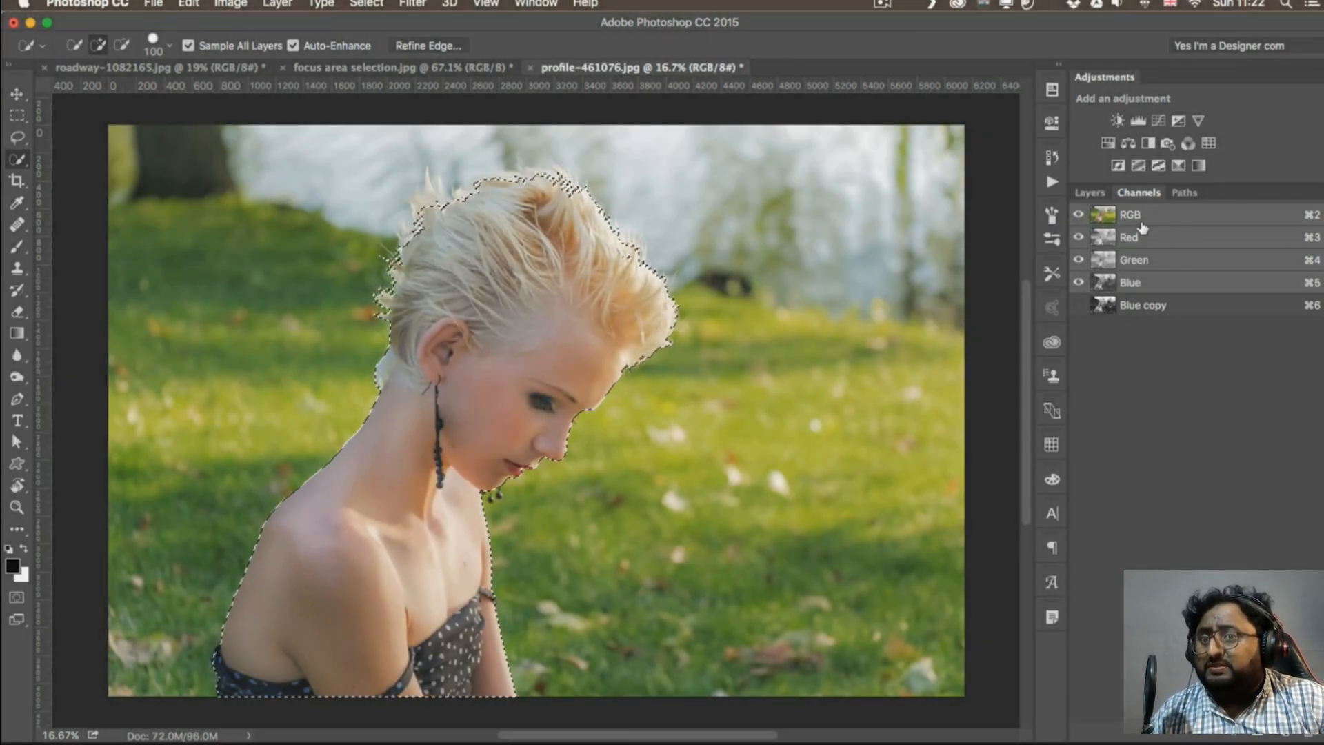
left_click(1088, 194)
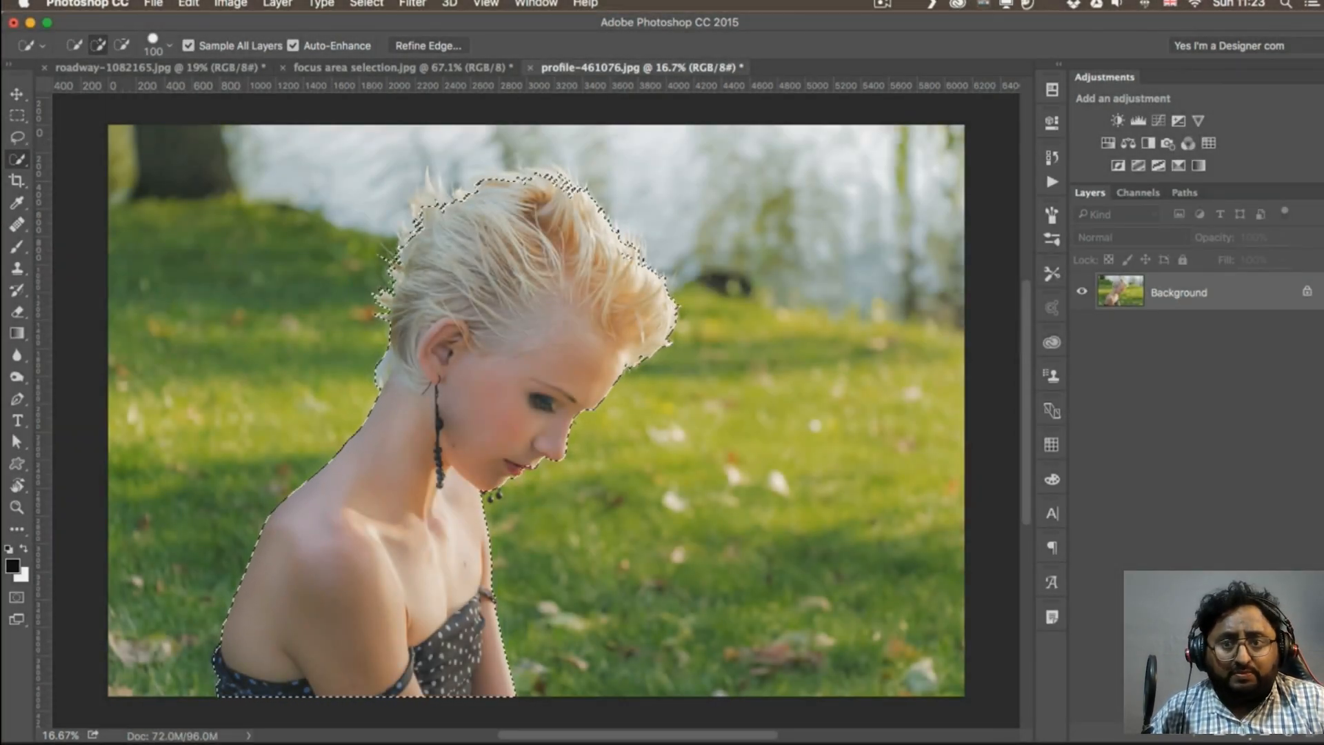
Add a layer mask from the selection, inspect it in mask view, and compare the photo with the mask disabled and enabled
left_click(1219, 734)
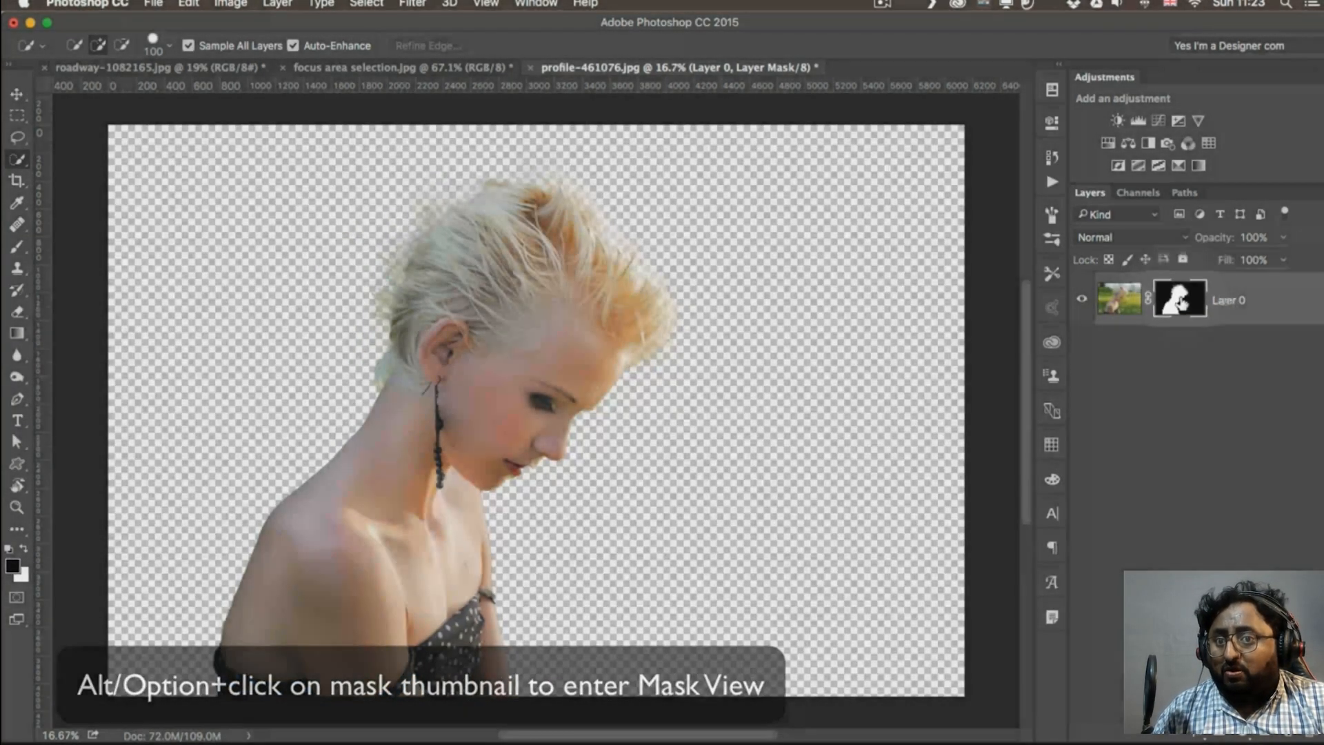
left_click(1180, 301, "alt")
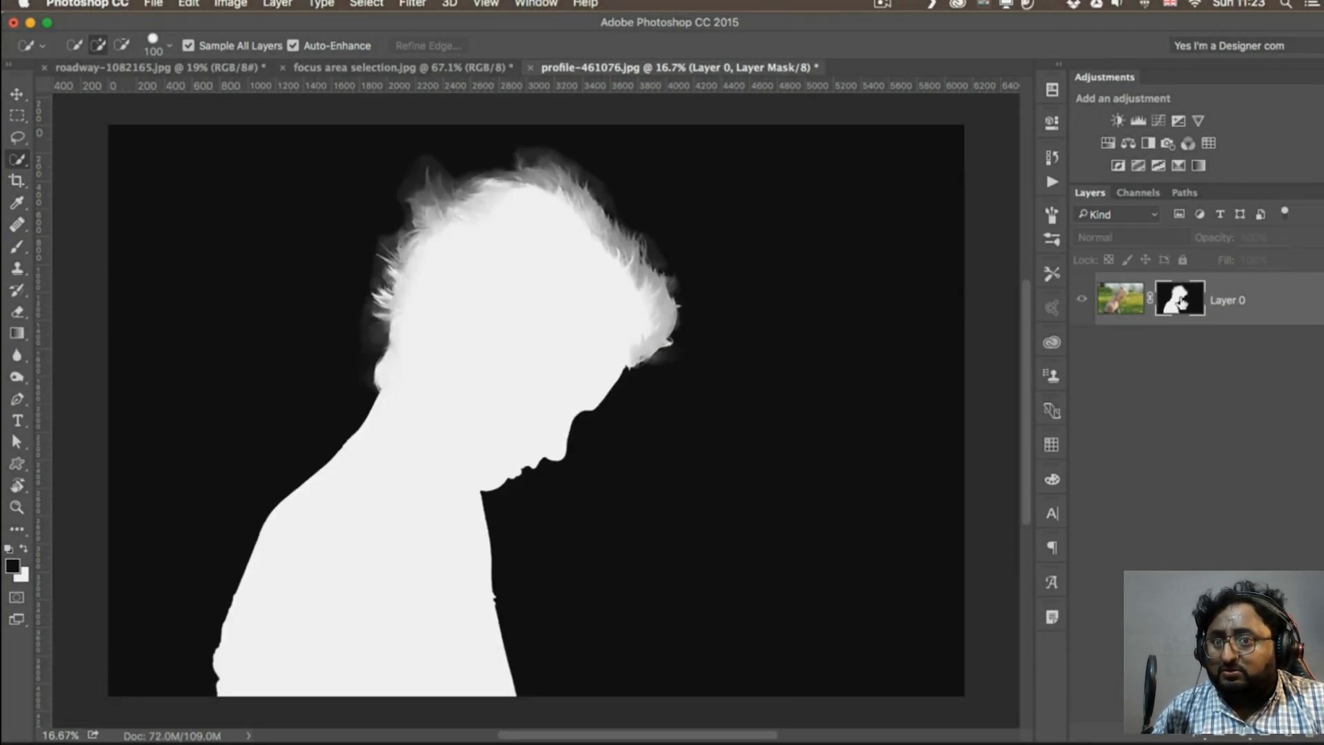
left_click(1181, 301, "alt")
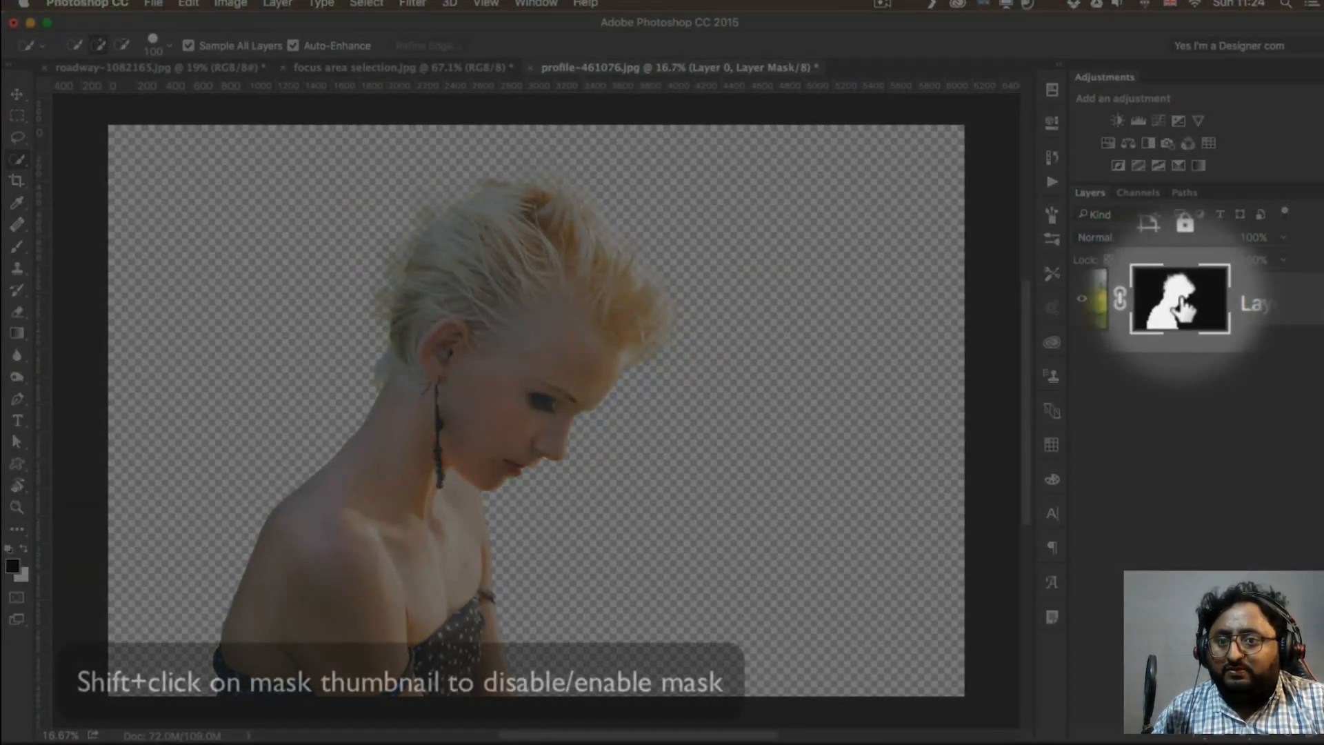
left_click(1181, 302, "shift")
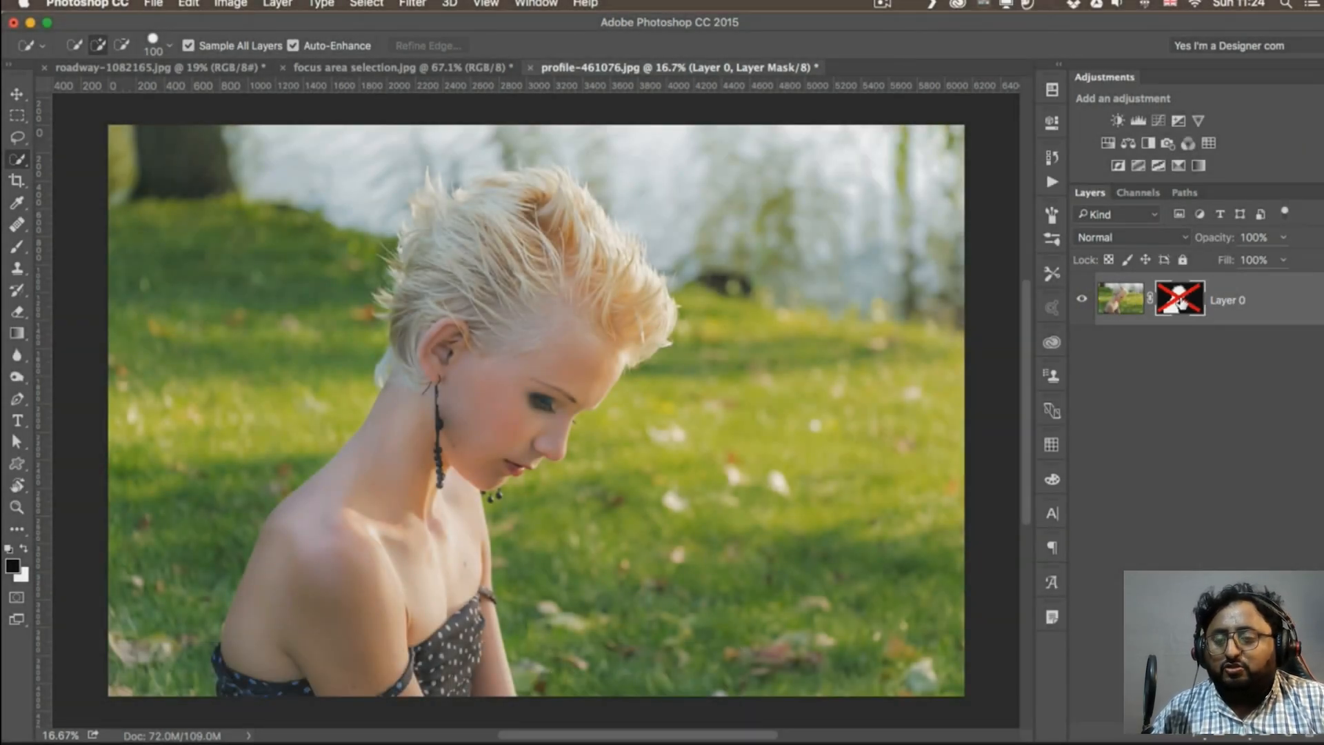
left_click(1180, 302, "shift")
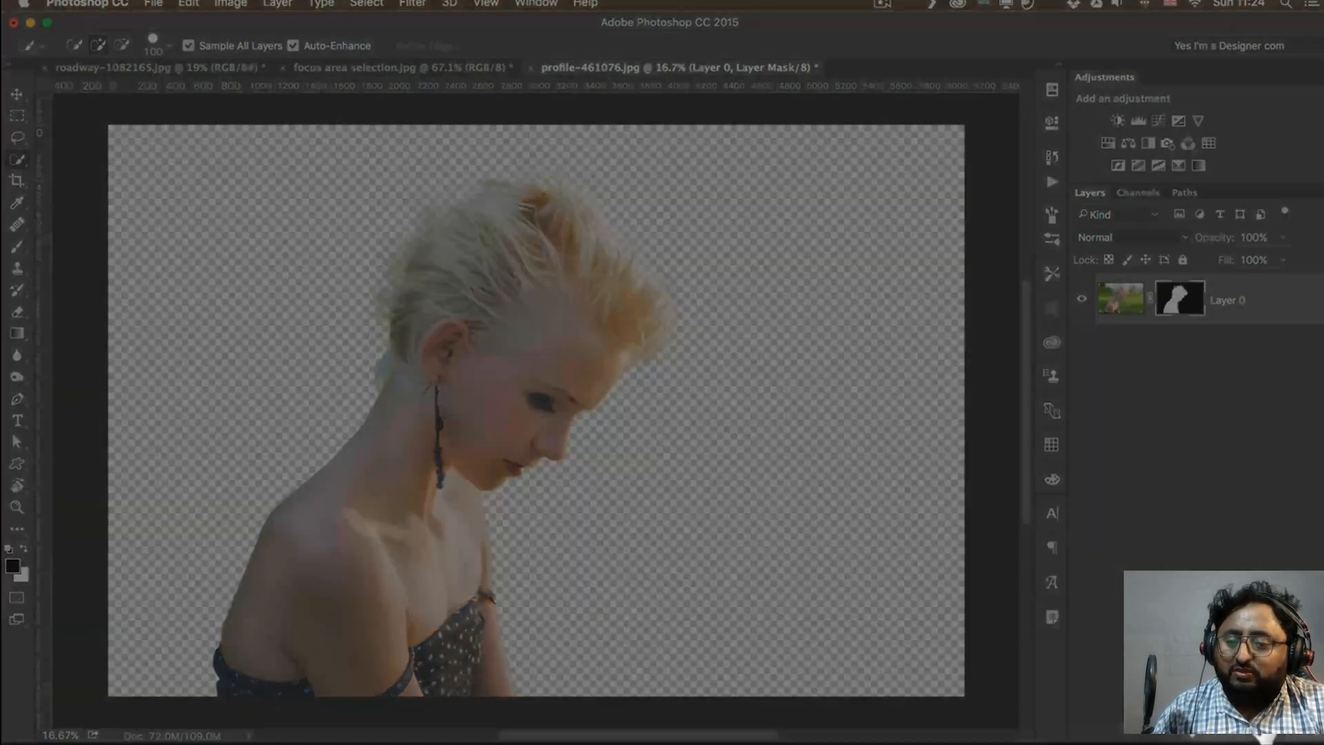
Add a new layer beneath the masked photo and check the cut-out against a white fill and a black fill
left_click(1287, 736)
left_click_drag(1215, 310, 1216, 376)
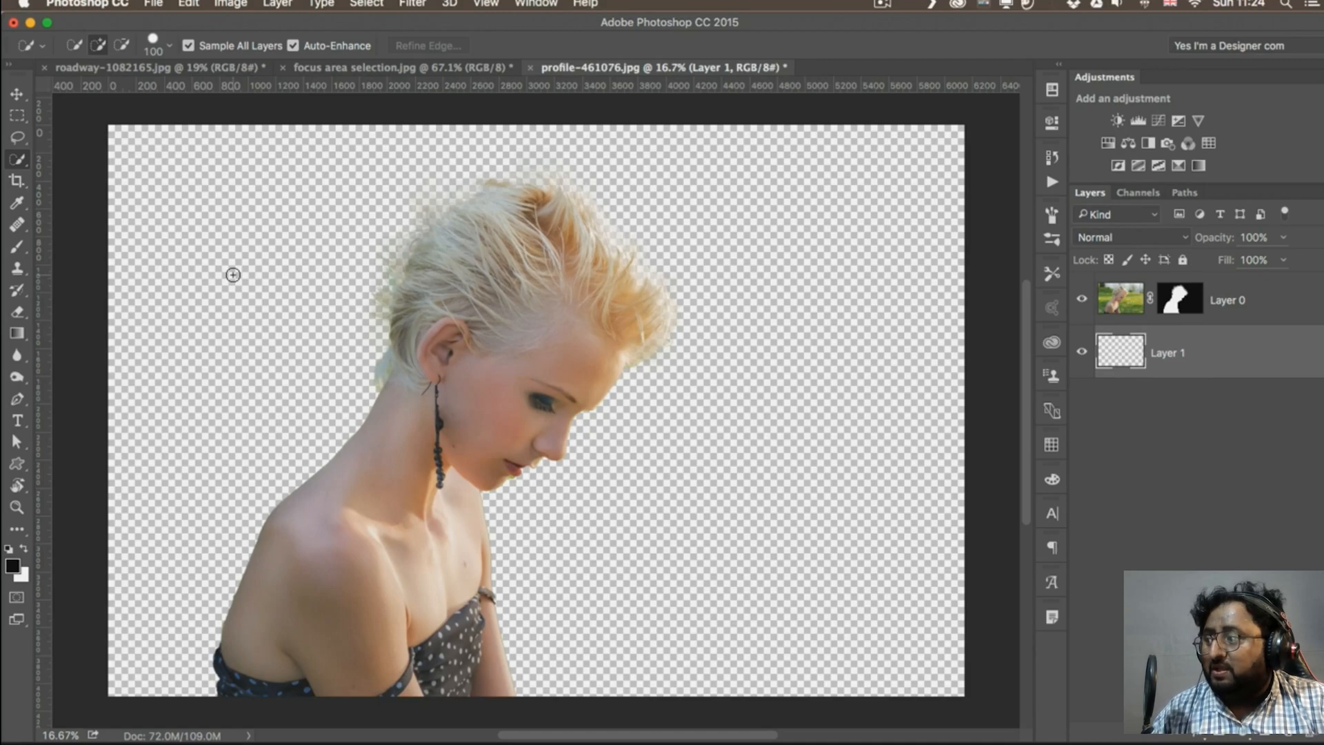
key("super+BackSpace")
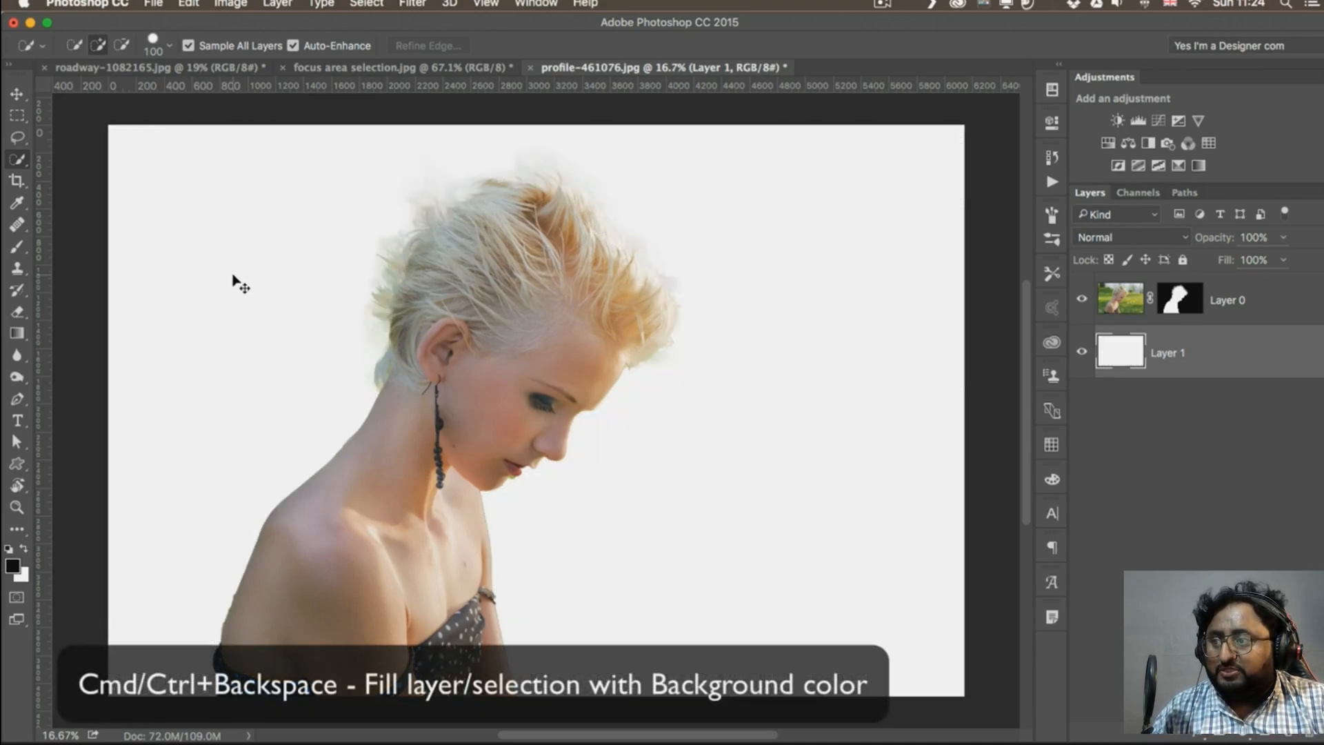
key("d")
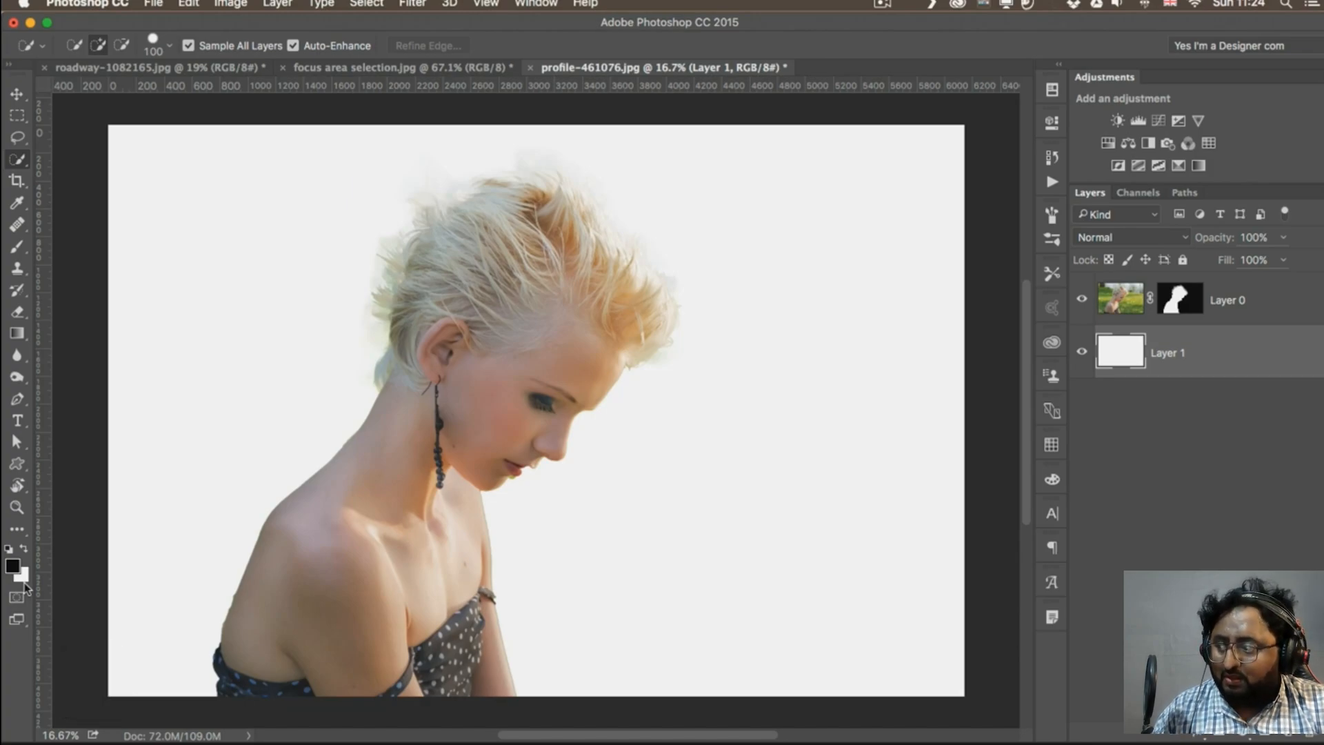
key("alt+BackSpace")
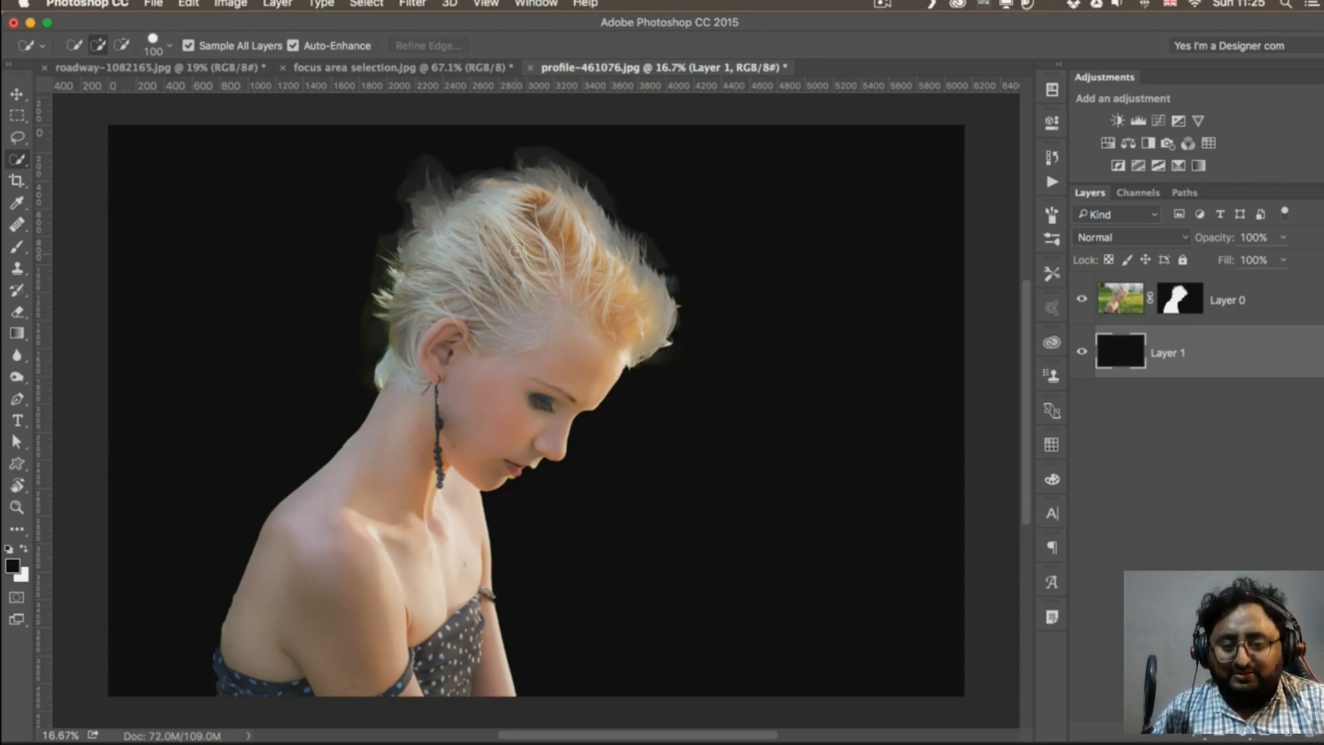
Set the foreground colour to blue #14b5e3 and fill the layer beneath the cut-out with it
left_click(13, 567)
left_click(693, 271)
left_click(656, 183)
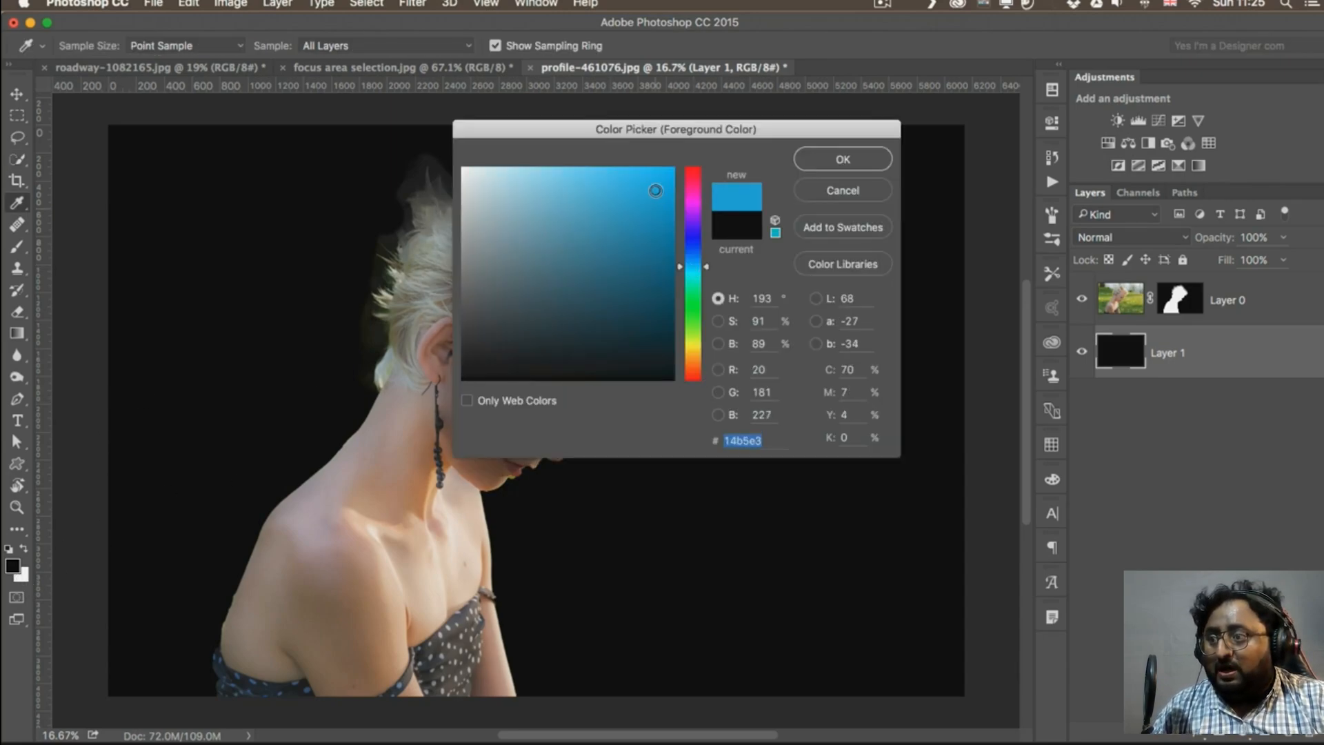
left_click(842, 159)
key("alt+BackSpace")
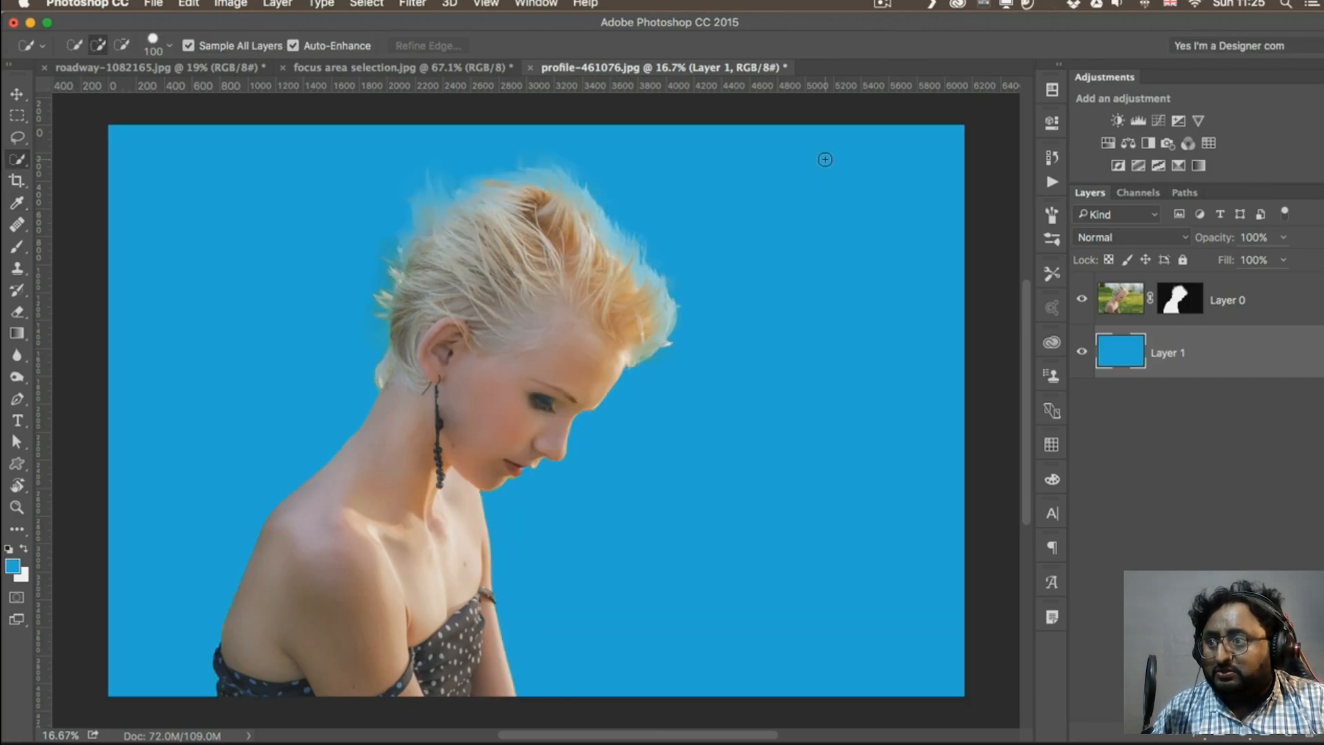
Target the photo's layer mask at the hair with the Dodge tool, range Highlights and exposure 100%
key("super+space")
left_click_drag(624, 225, 673, 222)
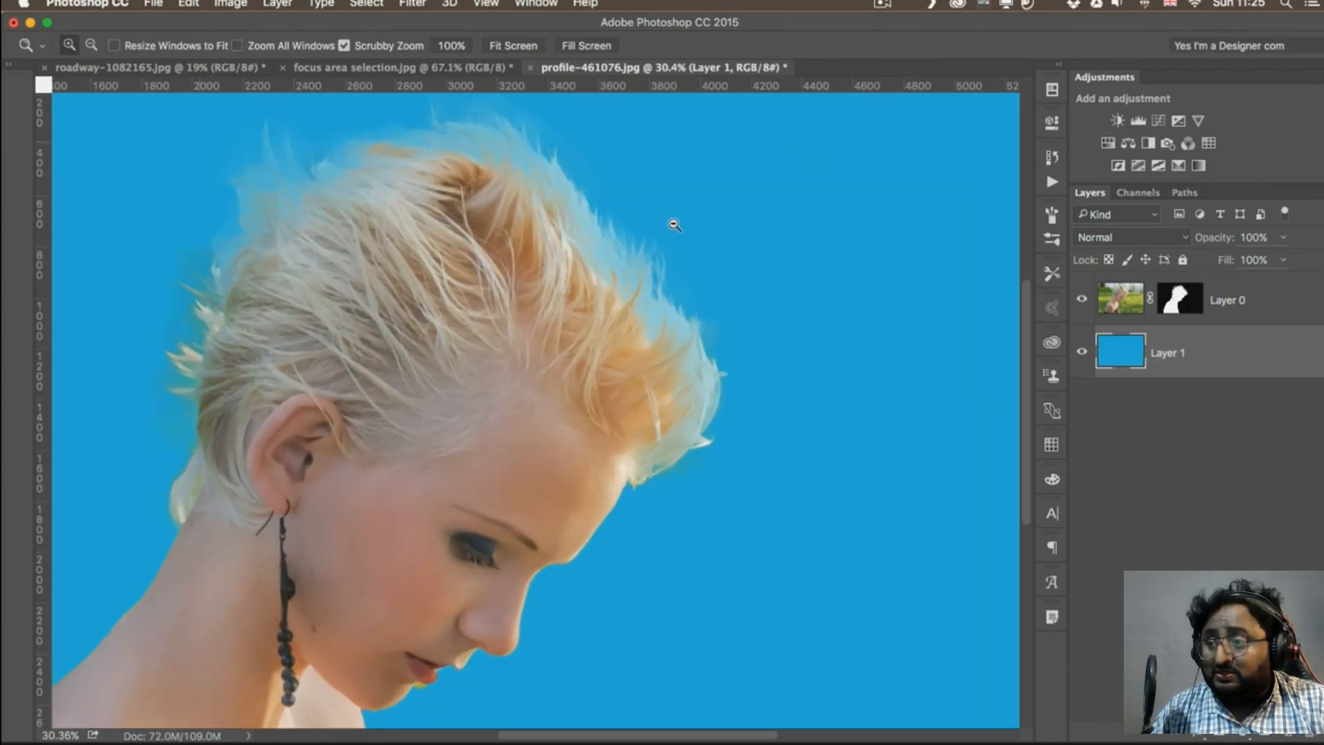
left_click_drag(495, 194, 519, 261)
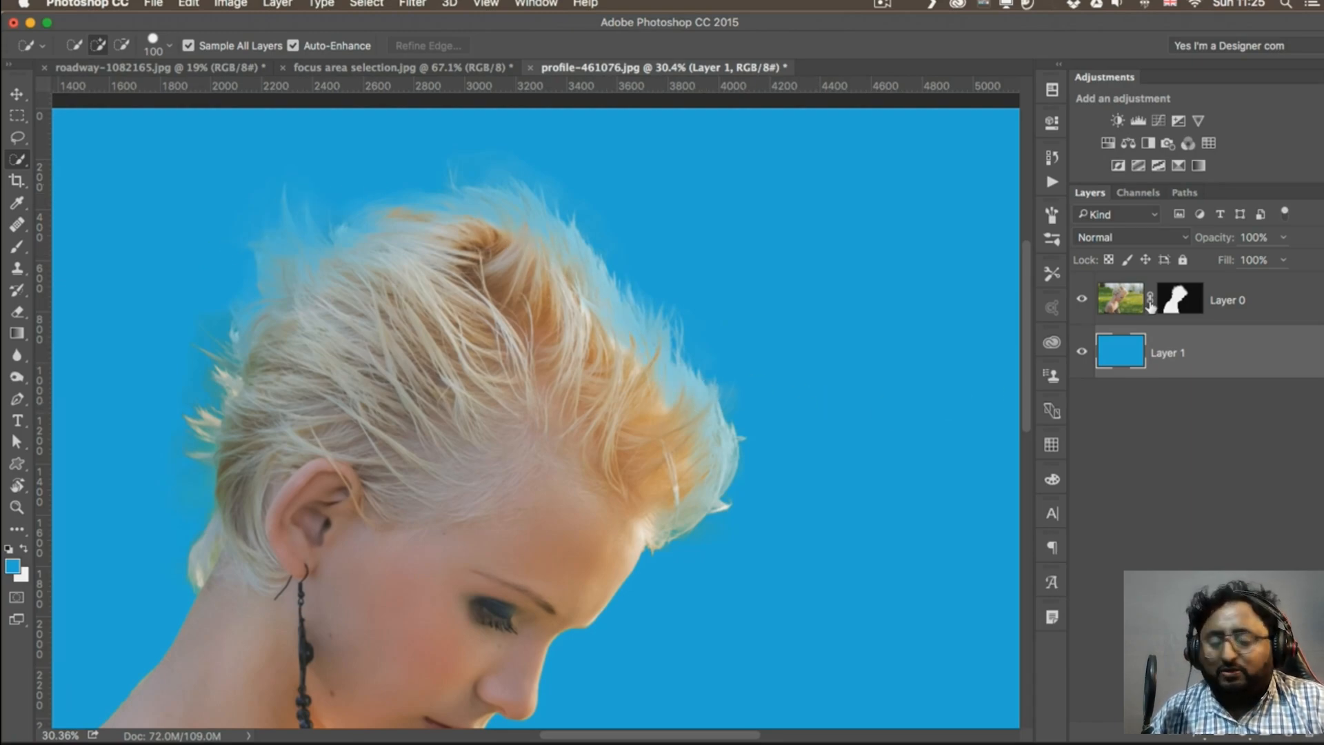
left_click(1193, 304)
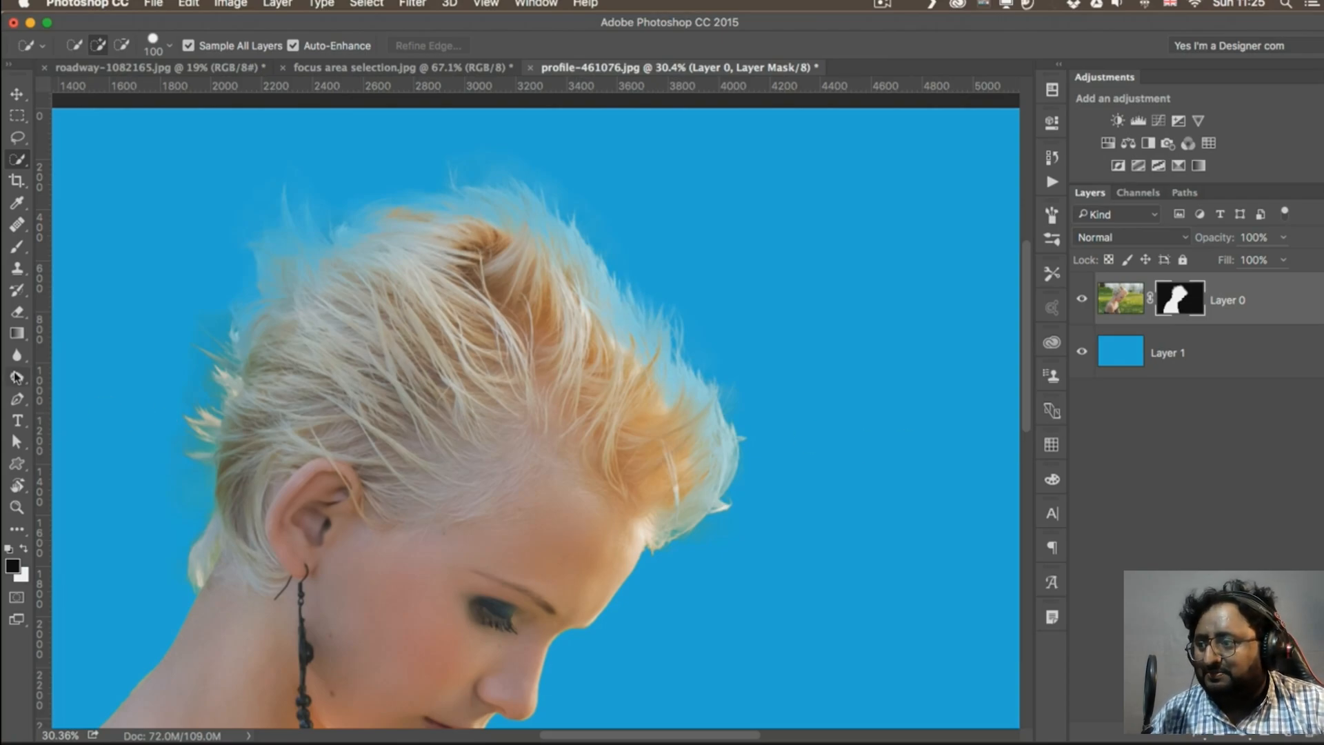
left_click(17, 378)
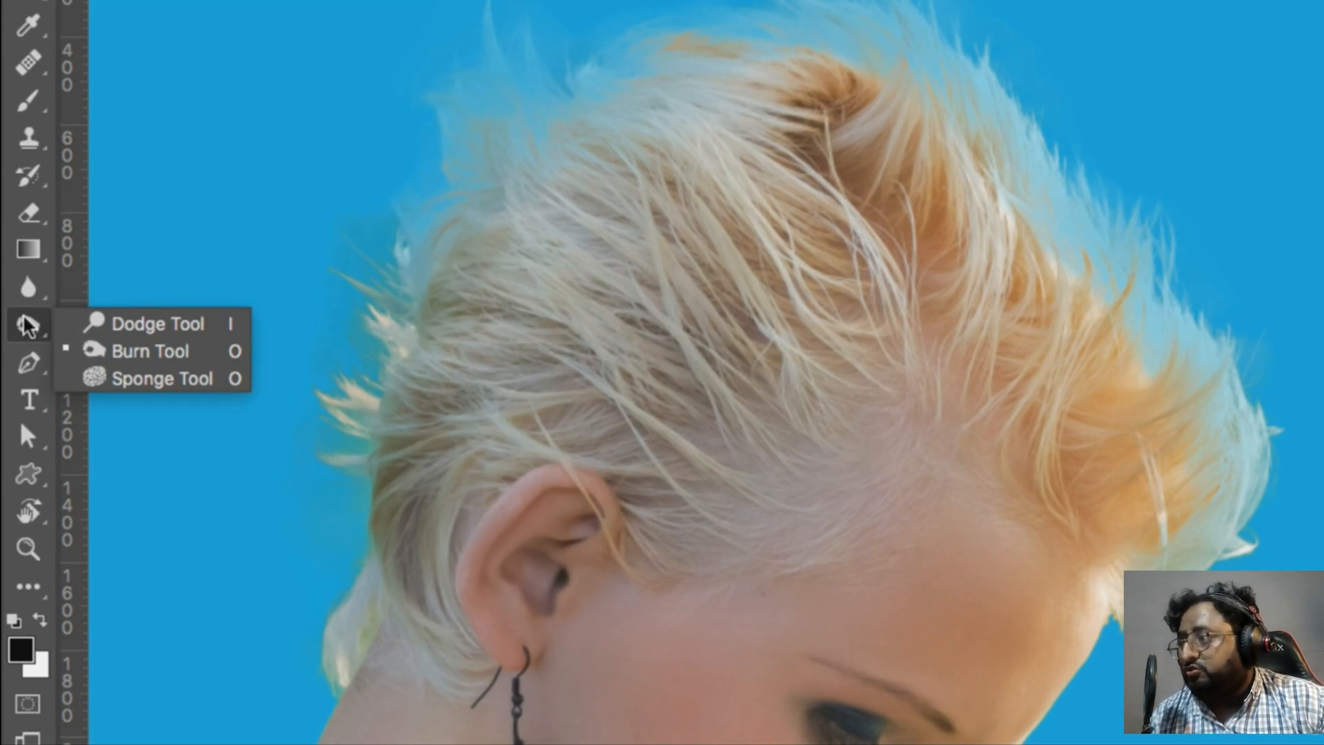
left_click(135, 324)
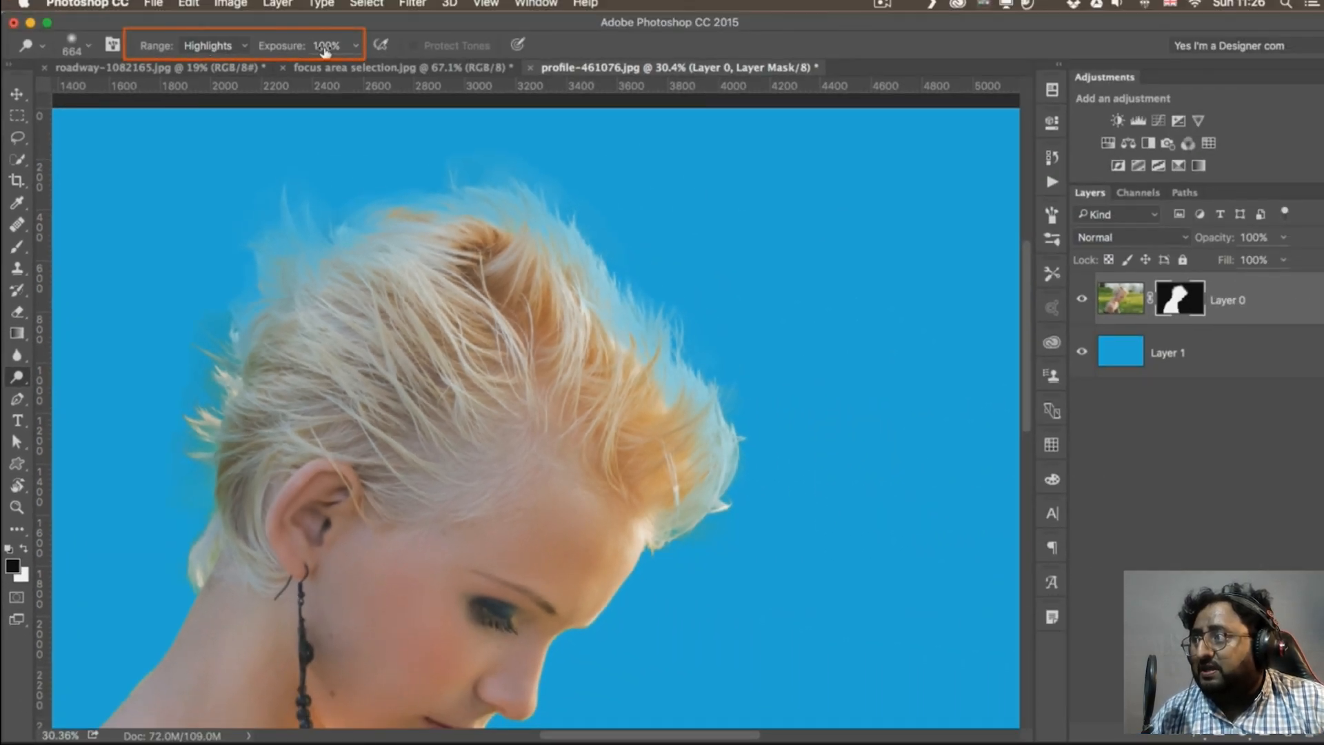
Try a Dodge stroke on the mask along the front hair edge and check it in mask view
mouse_move(626, 324)
left_mouse_down()
mouse_move(615, 291)
mouse_move(709, 406)
mouse_move(693, 360)
mouse_move(598, 283)
left_mouse_up()
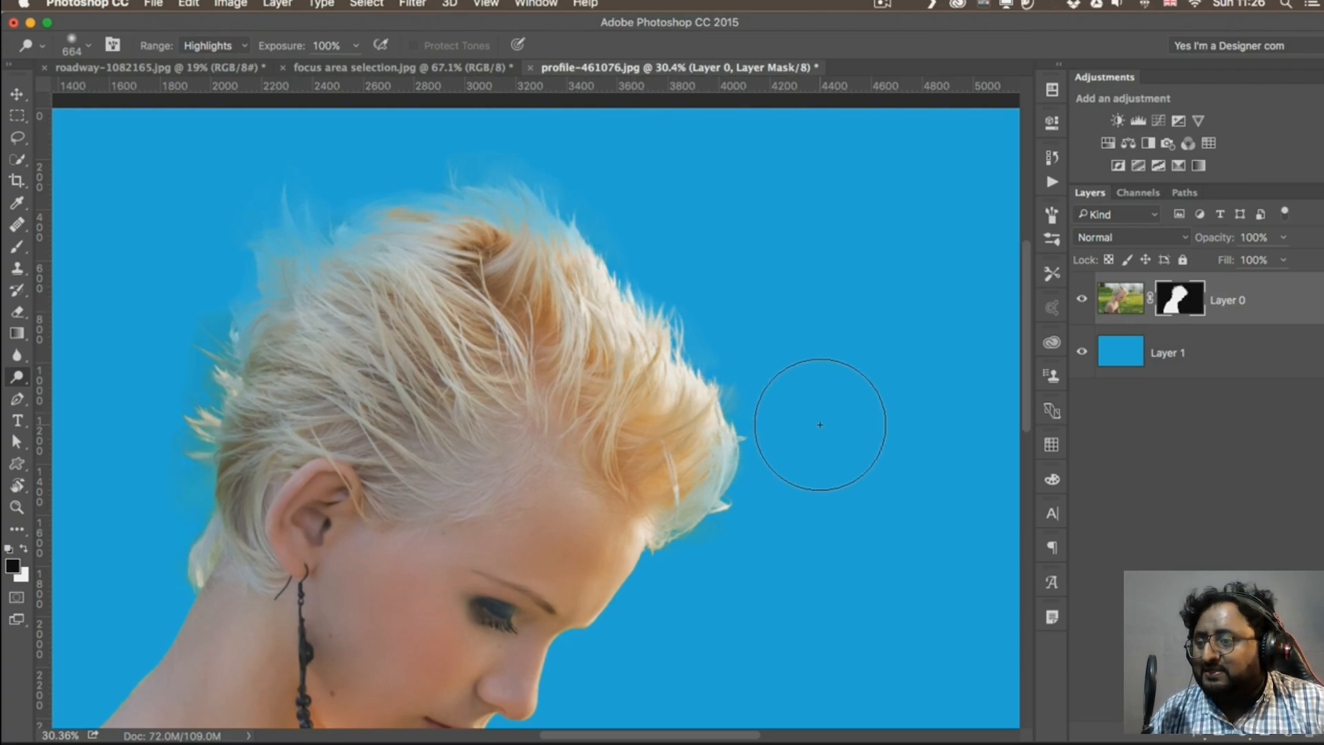
left_click(1172, 304, "alt")
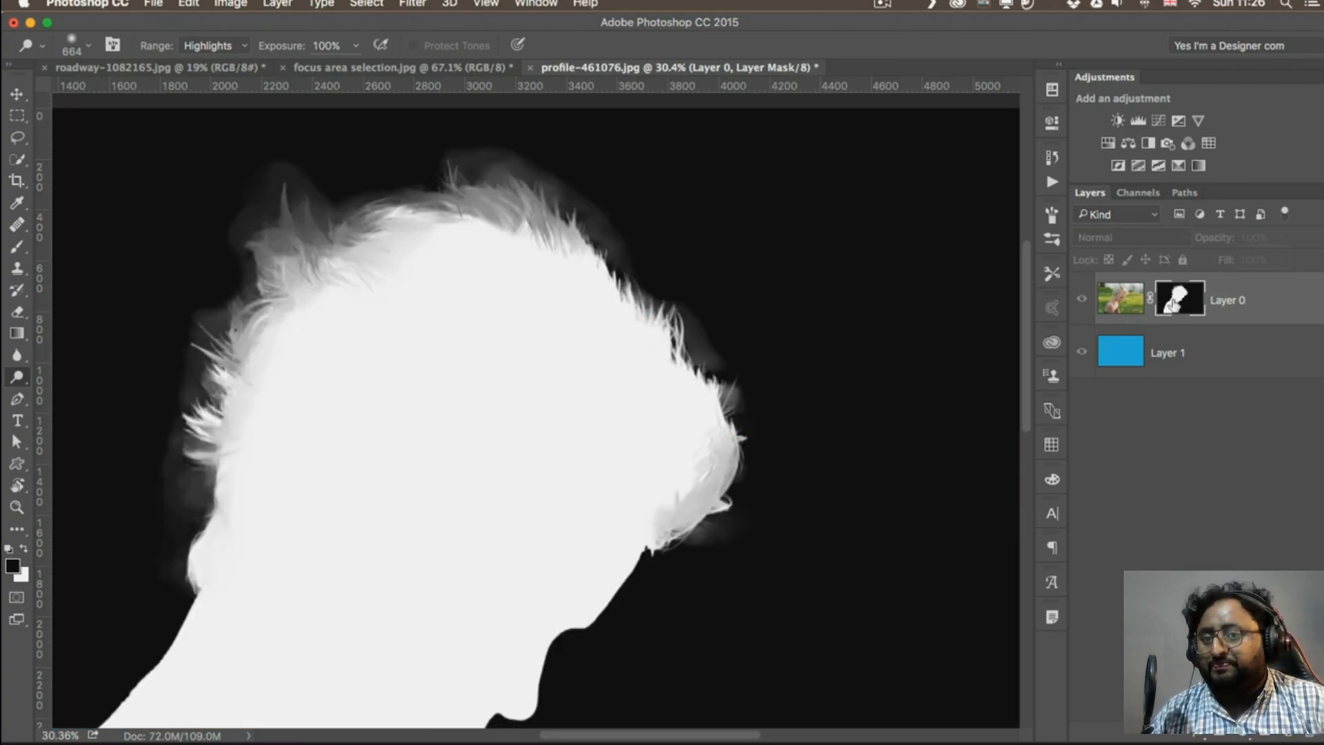
key("super+2")
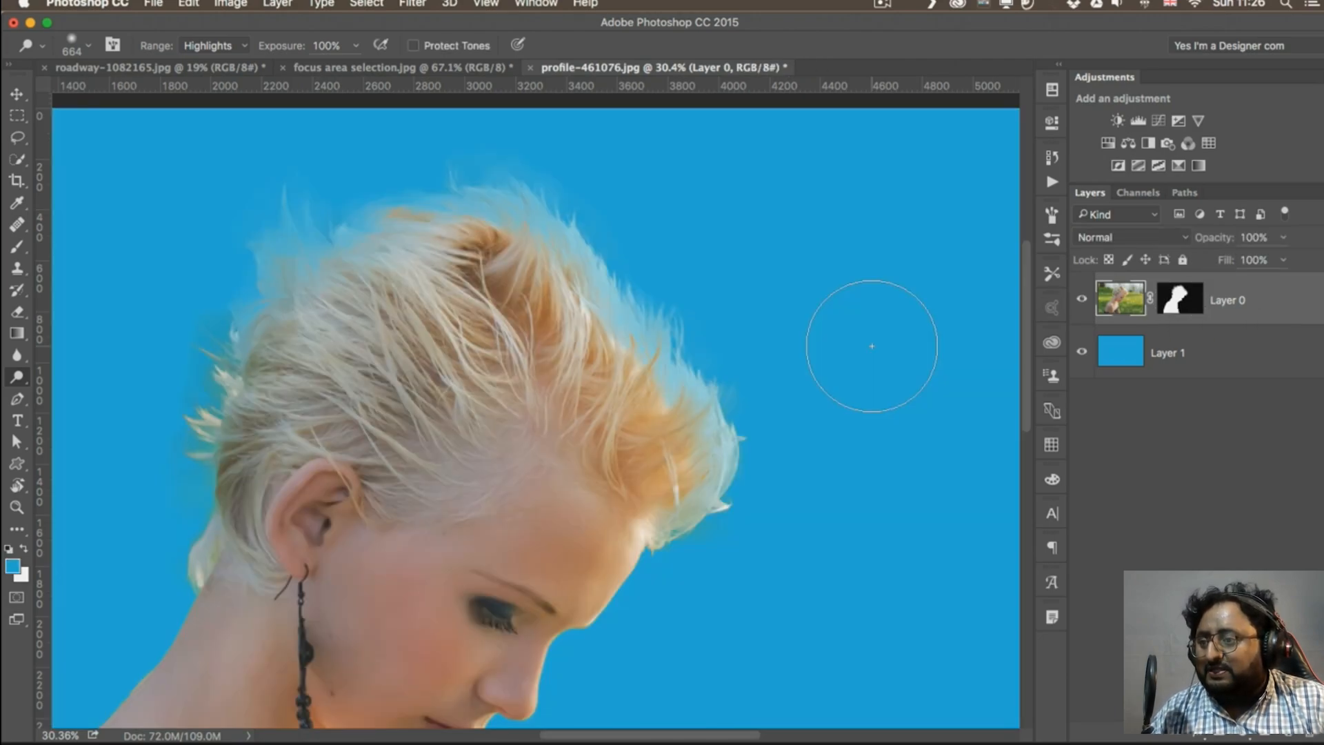
In mask view, dodge the grey areas along the whole hair outline to white, and return to the image
left_click(1178, 313, "alt")
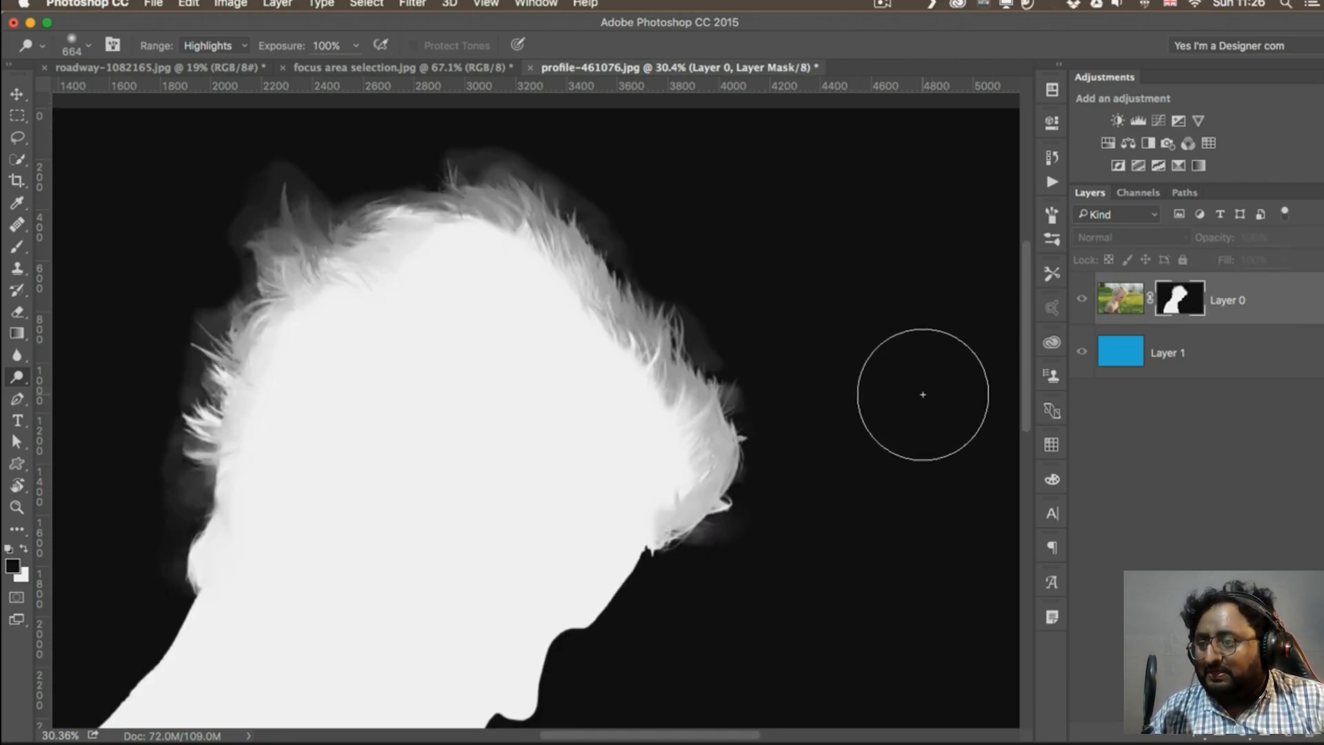
mouse_move(615, 303)
left_mouse_down()
mouse_move(688, 389)
mouse_move(624, 298)
mouse_move(685, 368)
mouse_move(633, 291)
mouse_move(660, 372)
left_mouse_up()
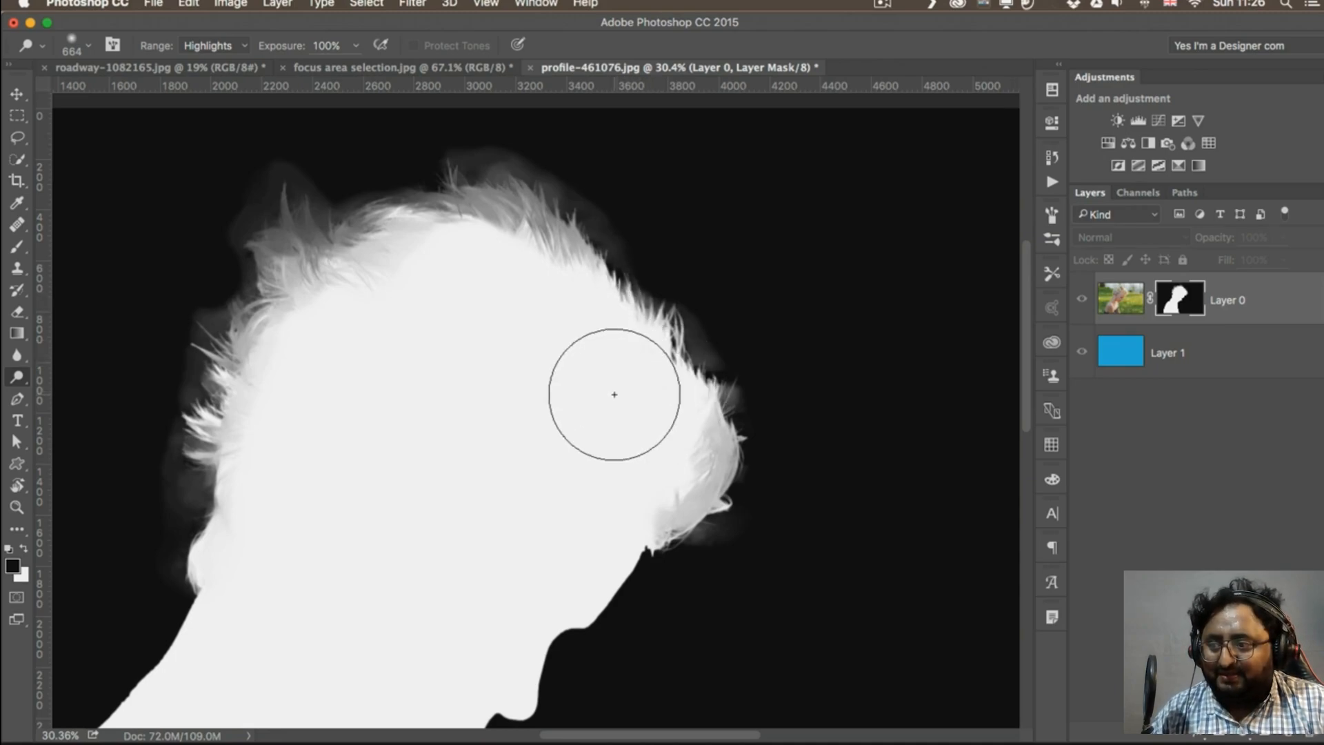
mouse_move(571, 221)
left_mouse_down()
mouse_move(552, 254)
mouse_move(490, 223)
mouse_move(529, 231)
mouse_move(447, 204)
mouse_move(478, 209)
mouse_move(360, 223)
mouse_move(328, 278)
mouse_move(297, 288)
mouse_move(304, 235)
mouse_move(288, 196)
mouse_move(270, 243)
mouse_move(284, 274)
mouse_move(241, 333)
mouse_move(234, 448)
mouse_move(269, 326)
left_mouse_up()
mouse_move(660, 456)
left_mouse_down()
mouse_move(696, 466)
mouse_move(731, 446)
mouse_move(698, 508)
left_mouse_up()
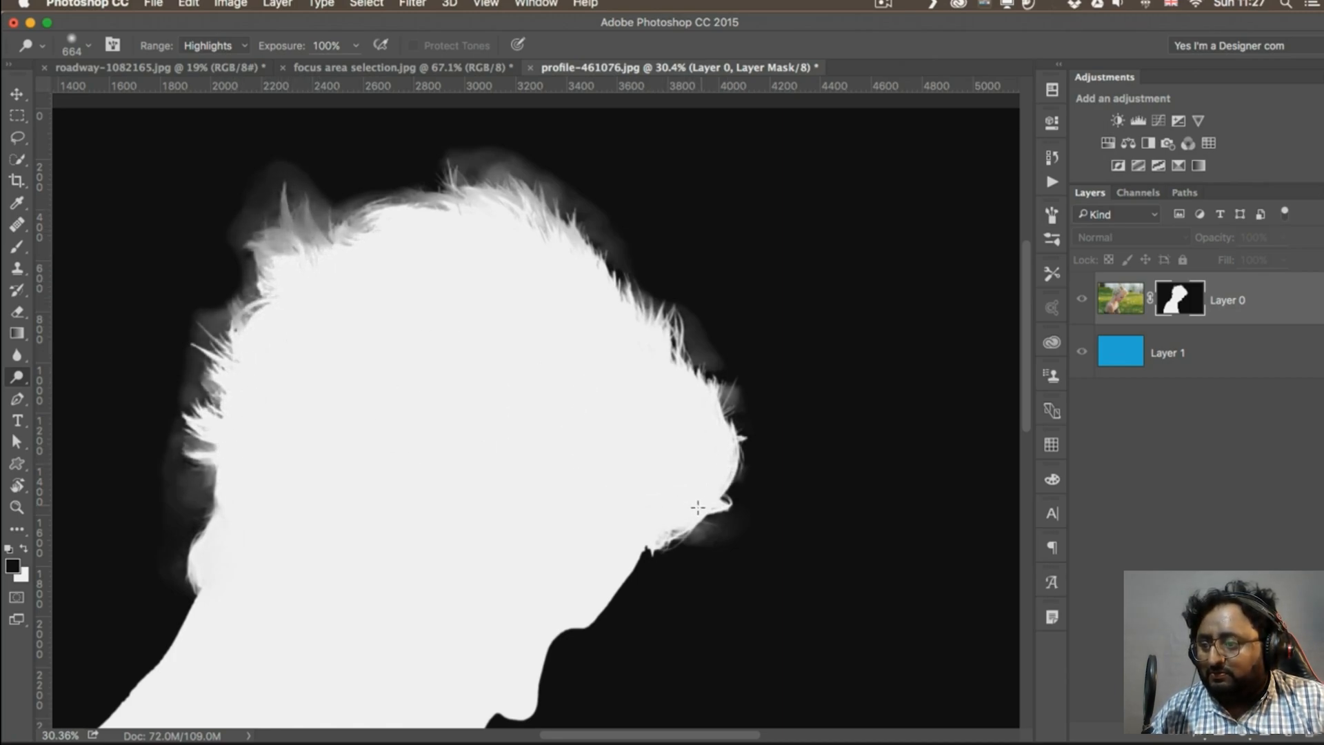
mouse_move(482, 201)
left_mouse_down()
mouse_move(403, 209)
mouse_move(303, 249)
mouse_move(284, 222)
mouse_move(281, 236)
mouse_move(284, 208)
left_mouse_up()
left_click_drag(198, 465, 206, 505)
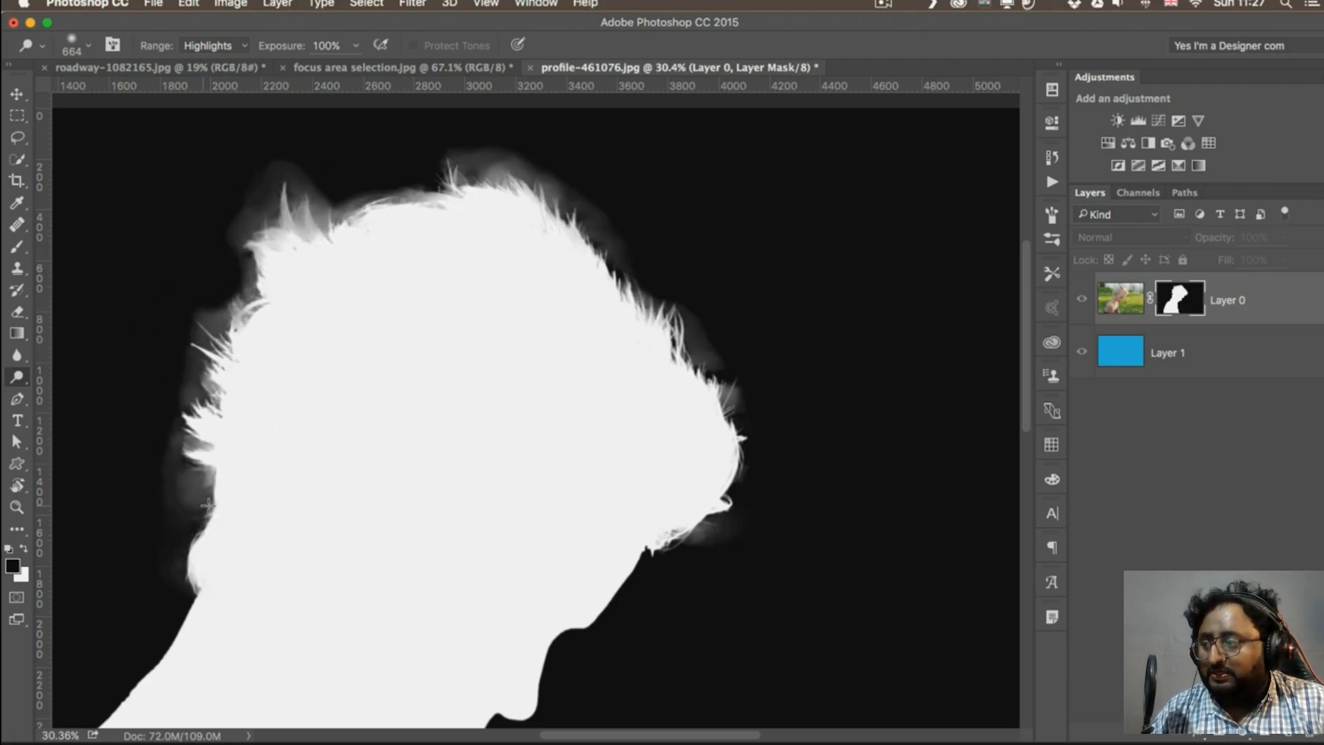
left_click(1174, 301, "alt")
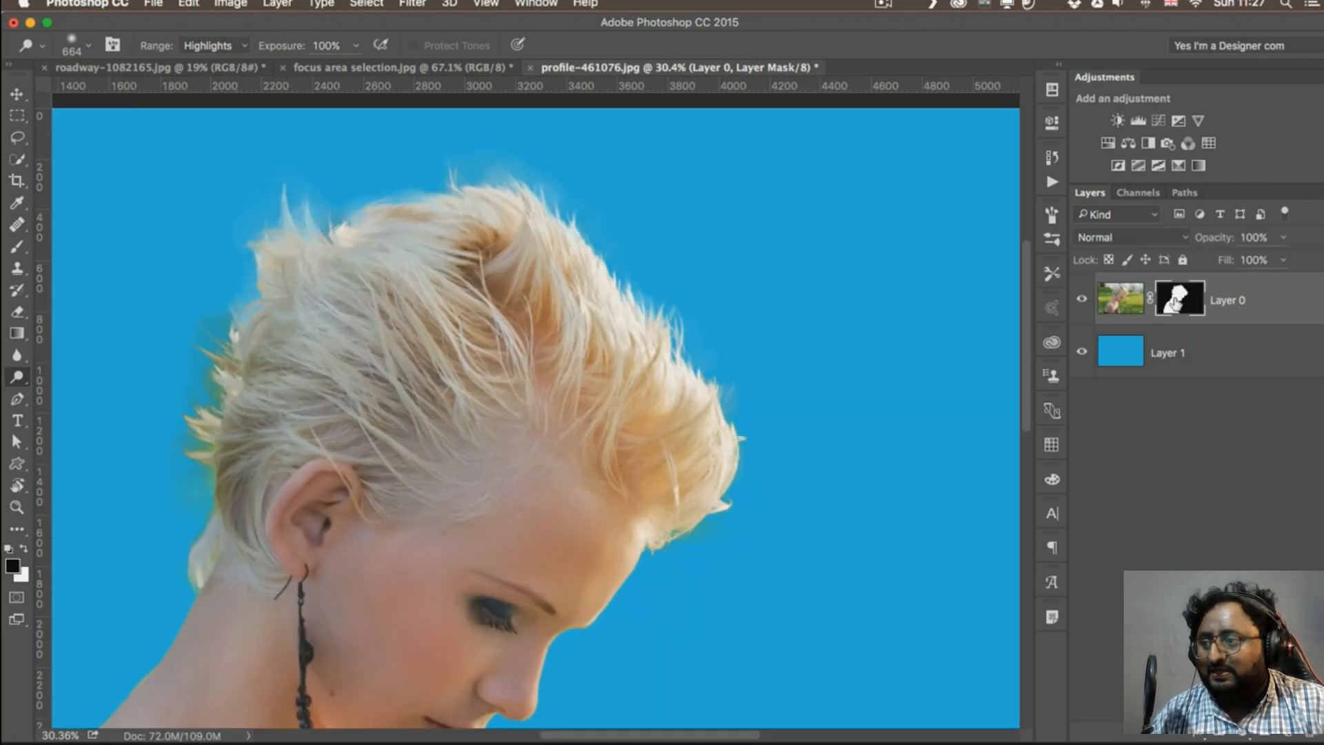
Burn the grey haze around the hair in mask view with range Shadows and exposure 50%, and return to the image
scroll(345, 402, "left", 3)
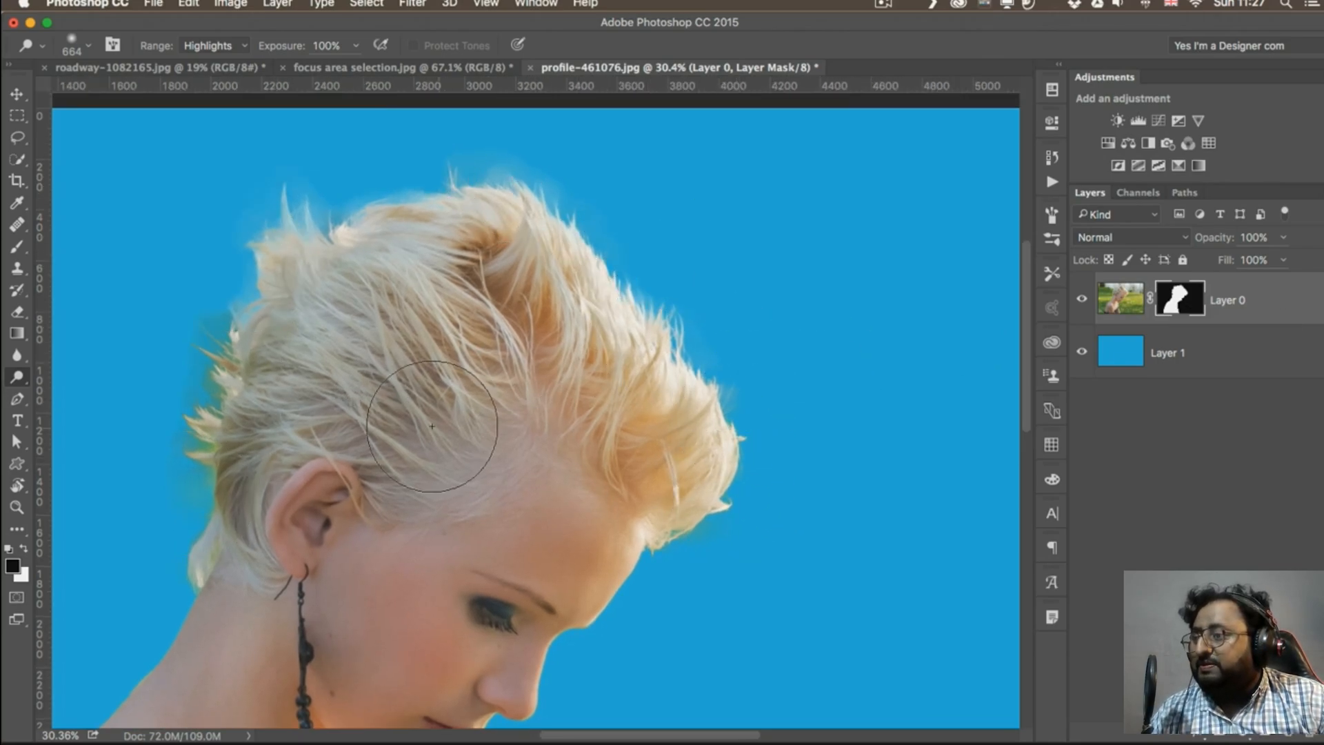
scroll(331, 403, "left", 3)
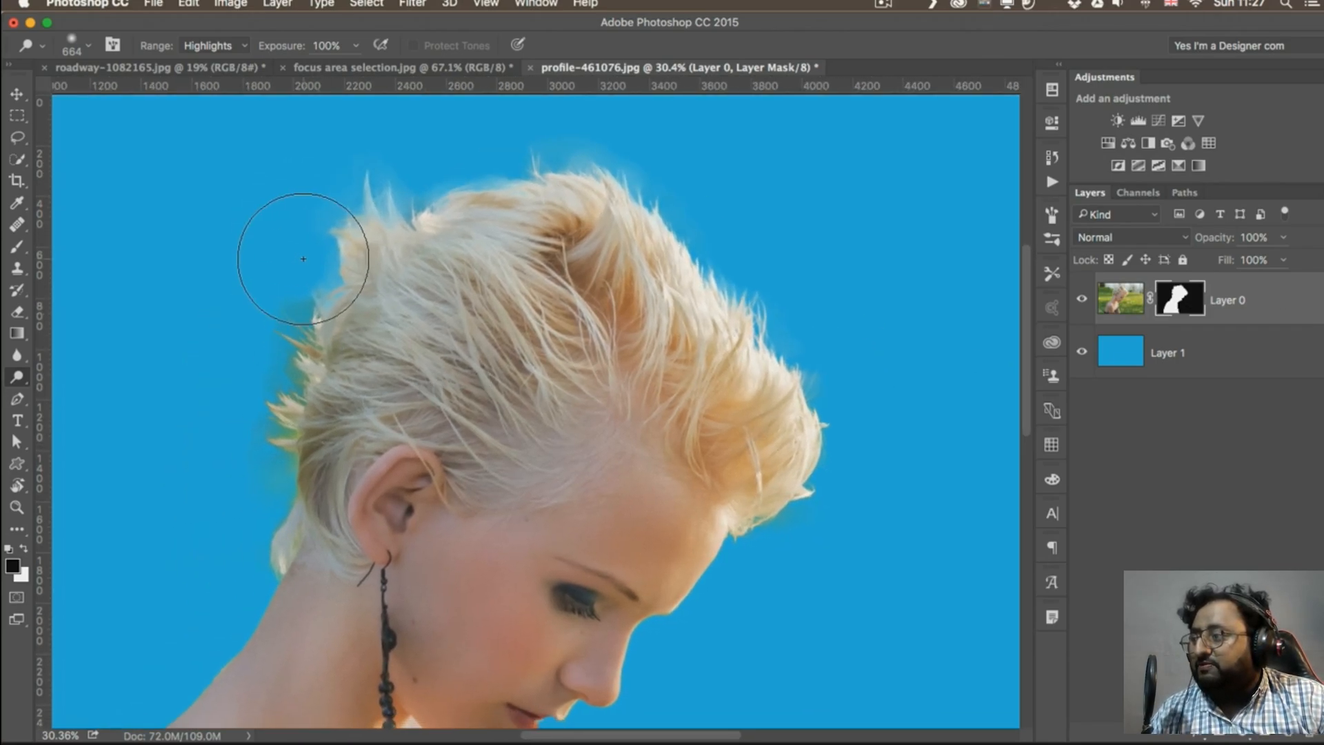
left_click(25, 378)
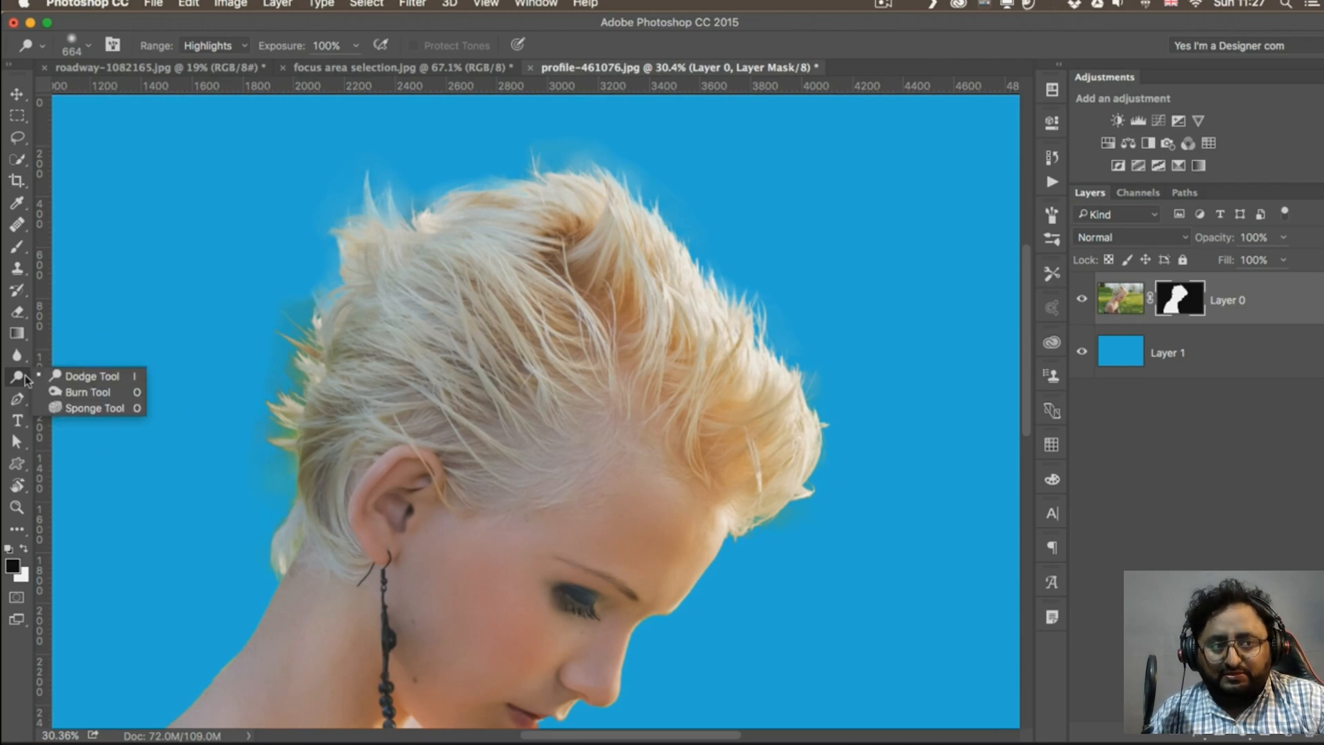
left_click(89, 391)
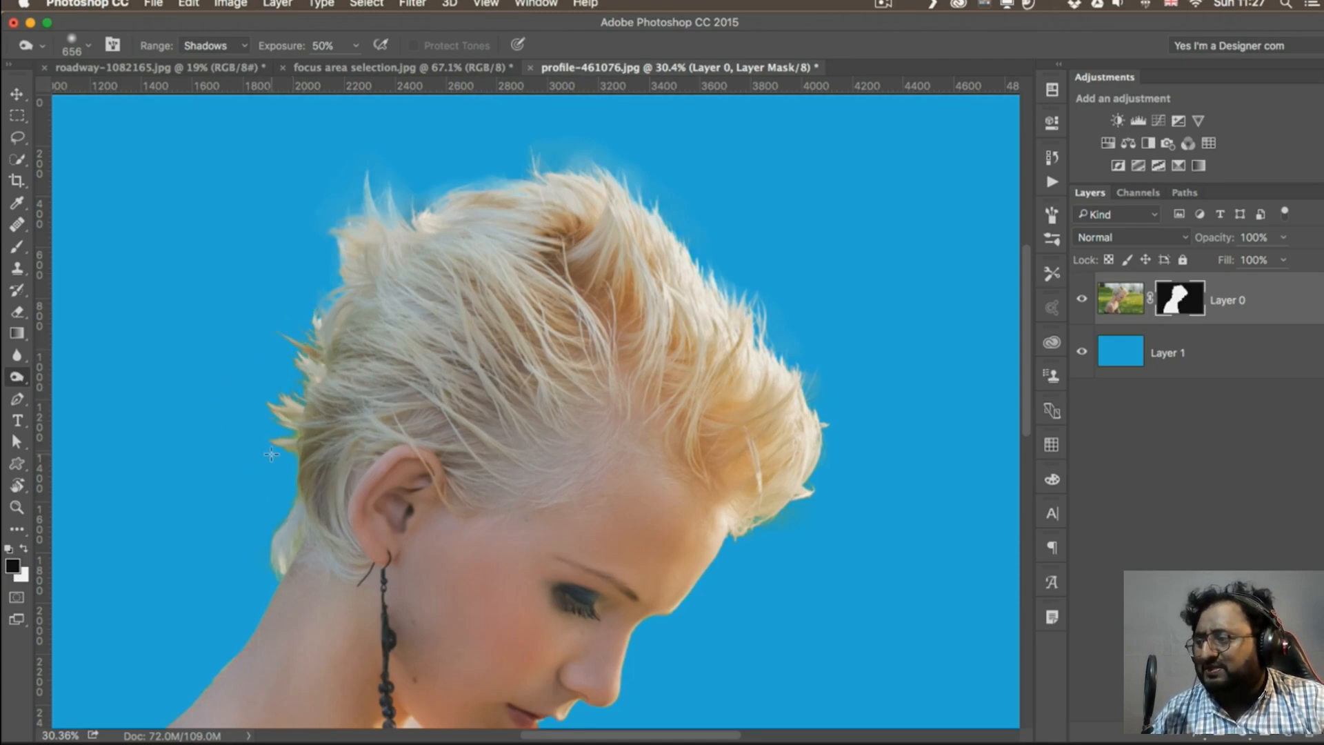
left_click(1176, 296, "alt")
mouse_move(377, 225)
left_mouse_down()
mouse_move(412, 183)
mouse_move(340, 205)
mouse_move(434, 189)
mouse_move(381, 201)
mouse_move(495, 155)
mouse_move(595, 146)
mouse_move(630, 175)
mouse_move(554, 149)
mouse_move(587, 148)
mouse_move(570, 159)
mouse_move(673, 220)
mouse_move(783, 315)
mouse_move(817, 369)
mouse_move(851, 494)
mouse_move(771, 535)
mouse_move(804, 514)
left_mouse_up()
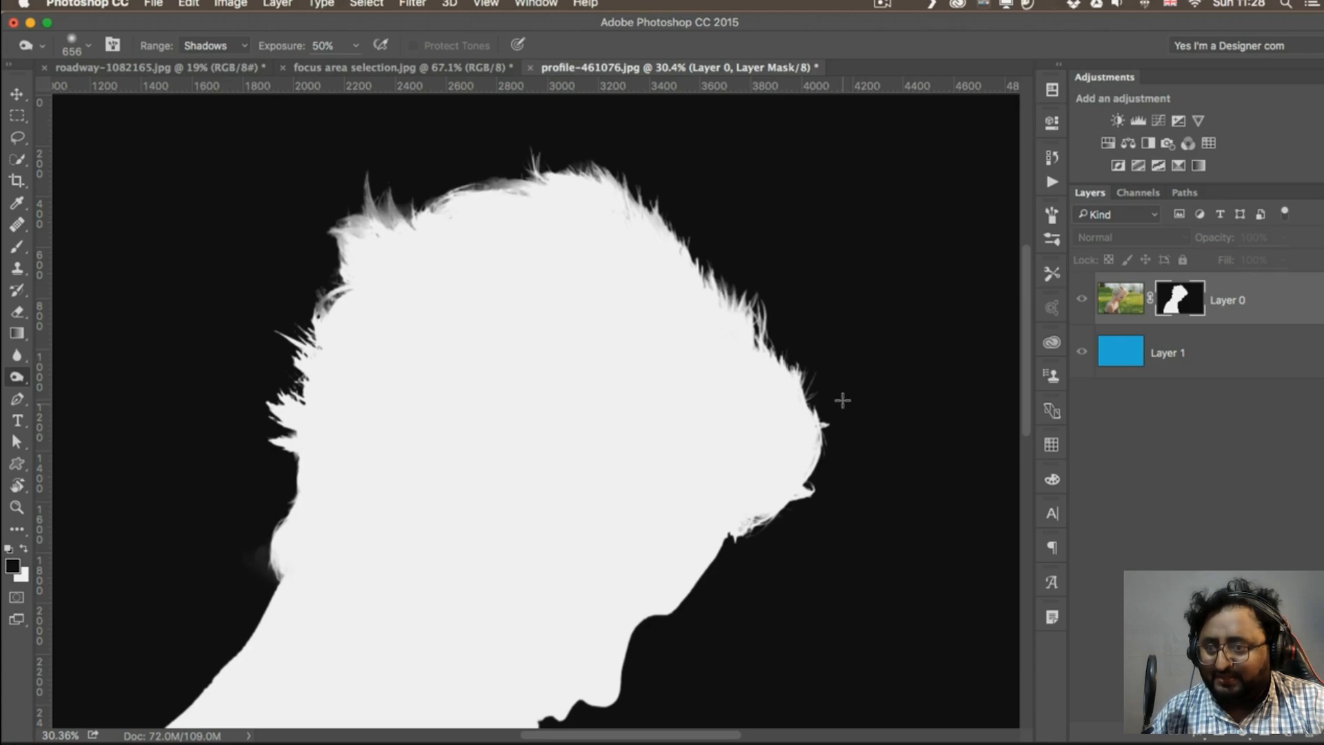
left_click(1178, 296, "alt")
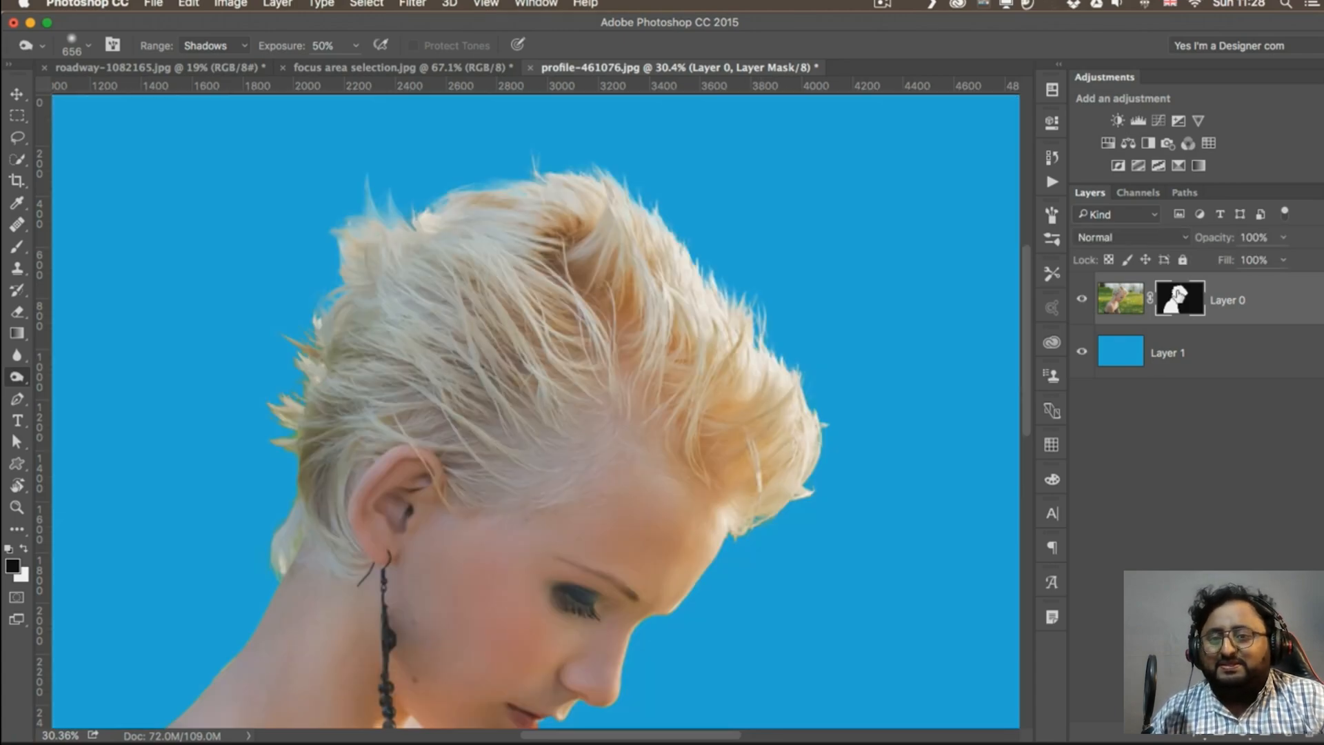
Set up a hard round Brush with 100% hardness and a 52 px size for cleaning the mask around the lips
left_click_drag(754, 575, 731, 575)
left_click_drag(731, 575, 625, 341)
mouse_move(684, 389)
left_mouse_down()
mouse_move(653, 396)
mouse_move(647, 425)
left_mouse_up()
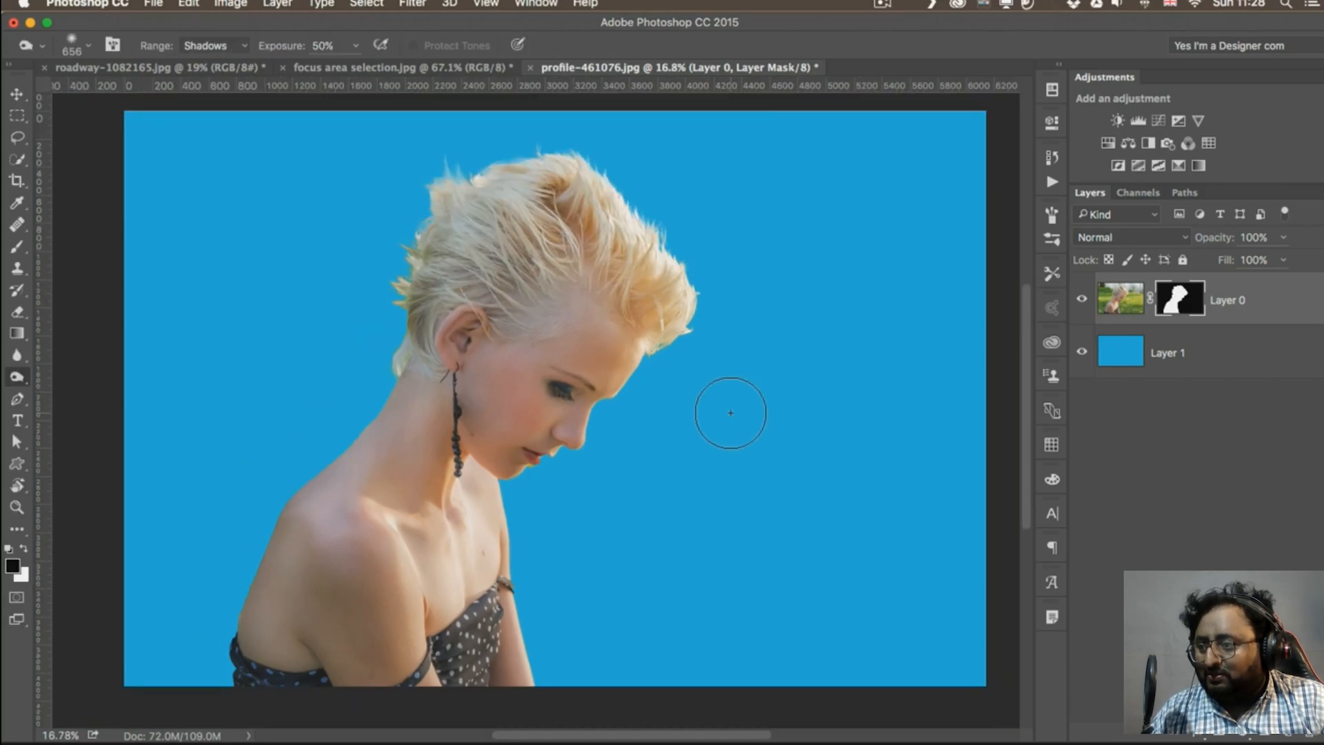
left_click_drag(569, 437, 633, 430)
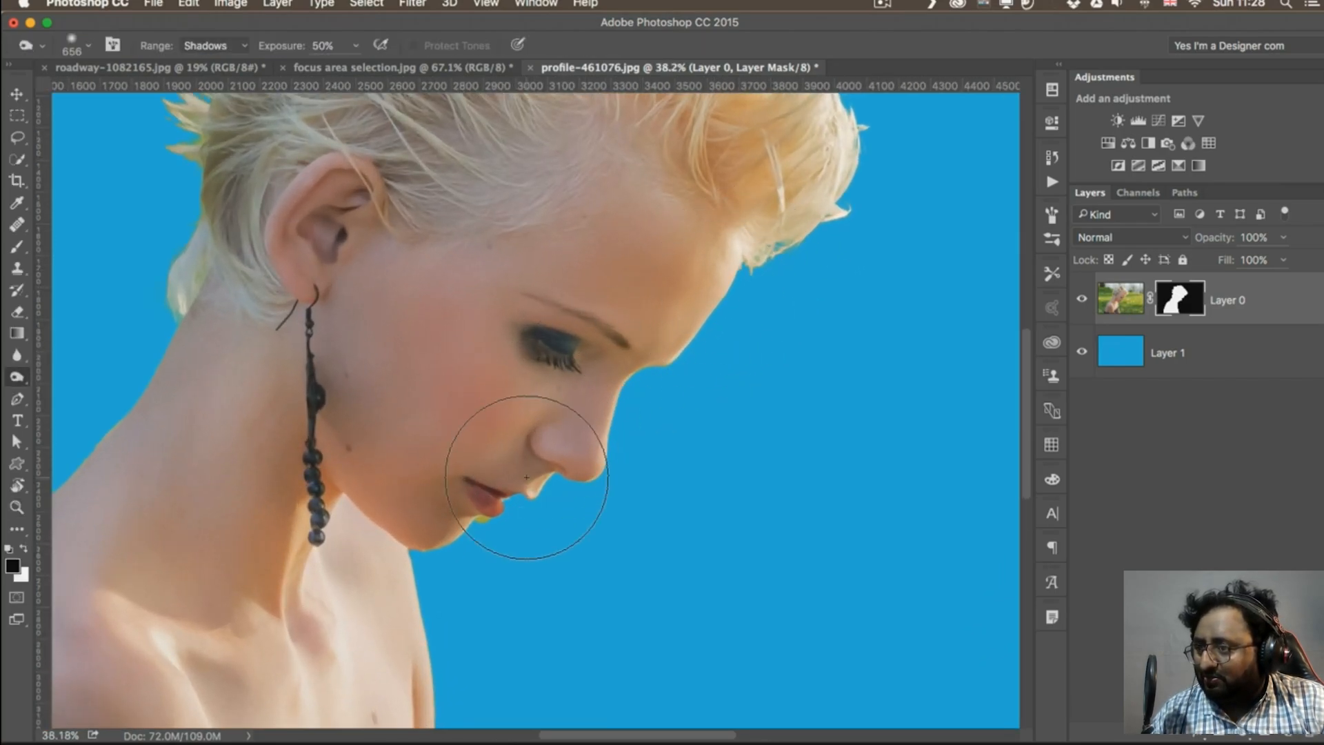
left_click_drag(785, 235, 804, 310)
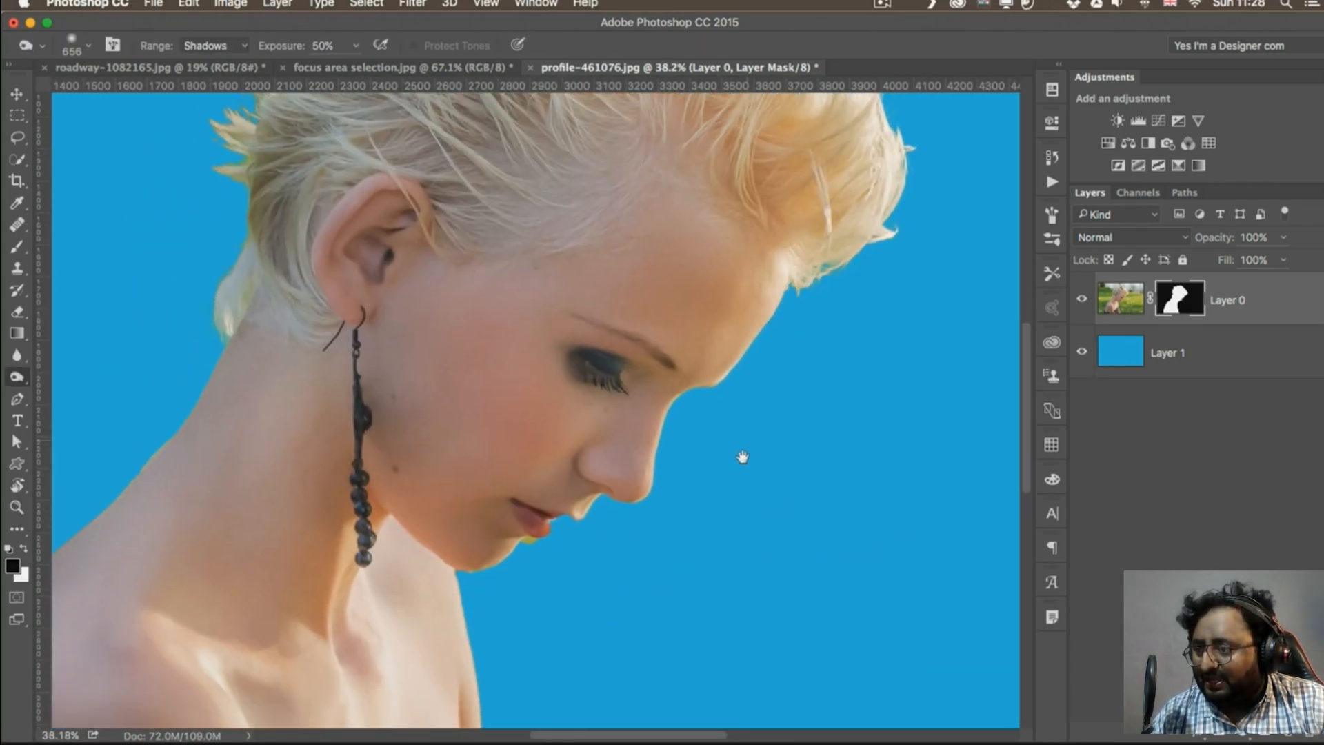
left_click_drag(570, 561, 621, 561)
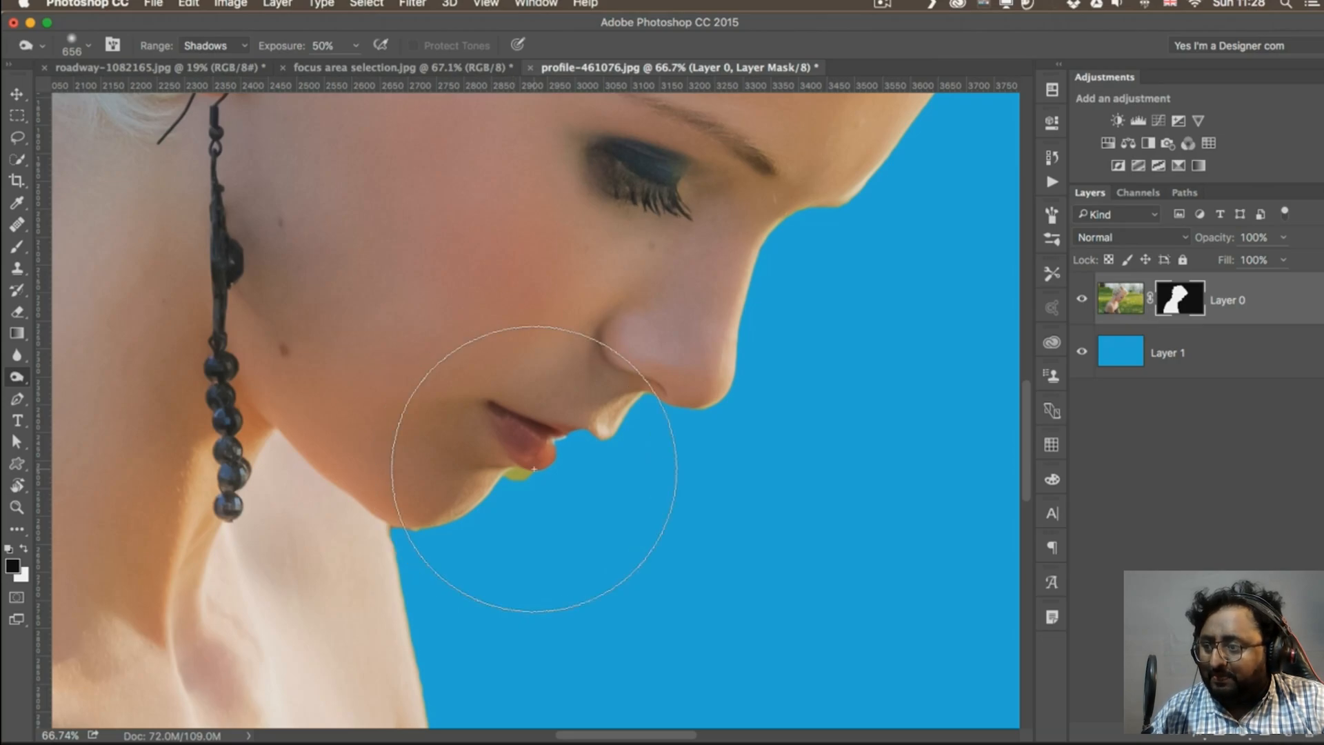
left_click(17, 247)
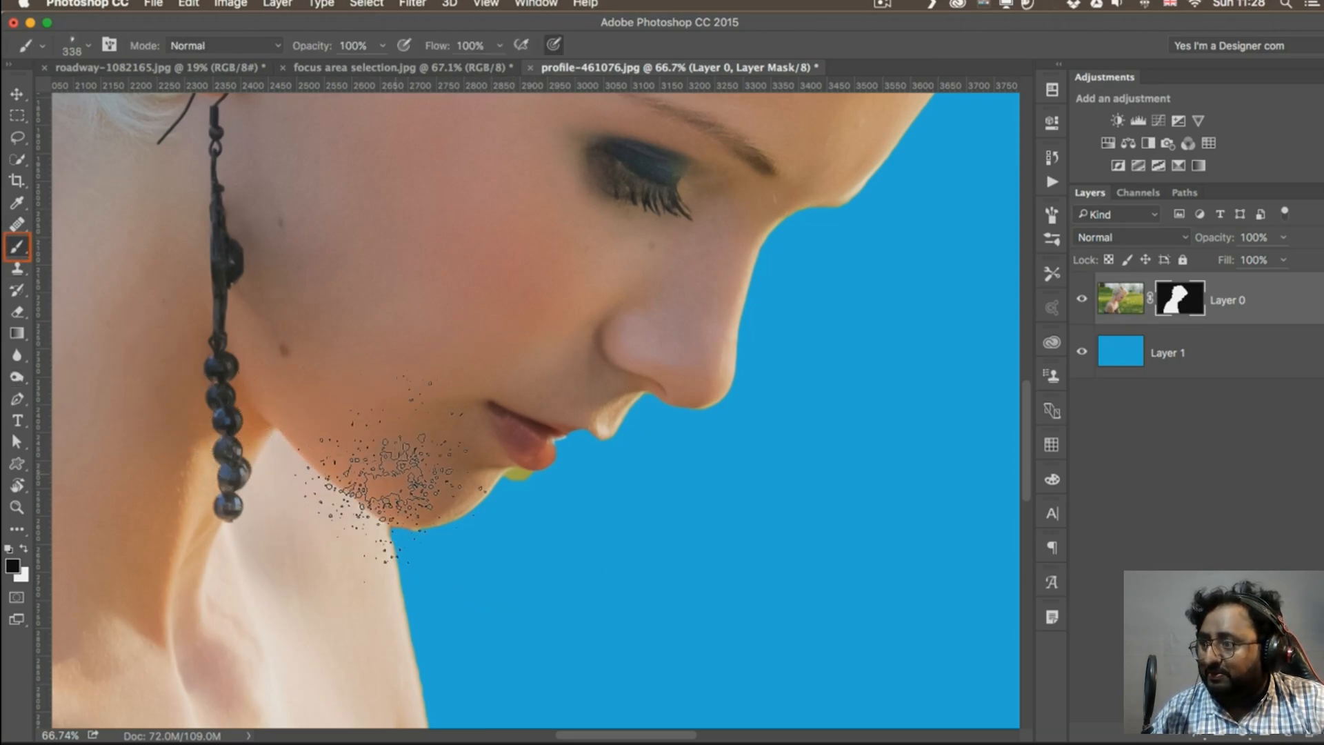
left_click(103, 222)
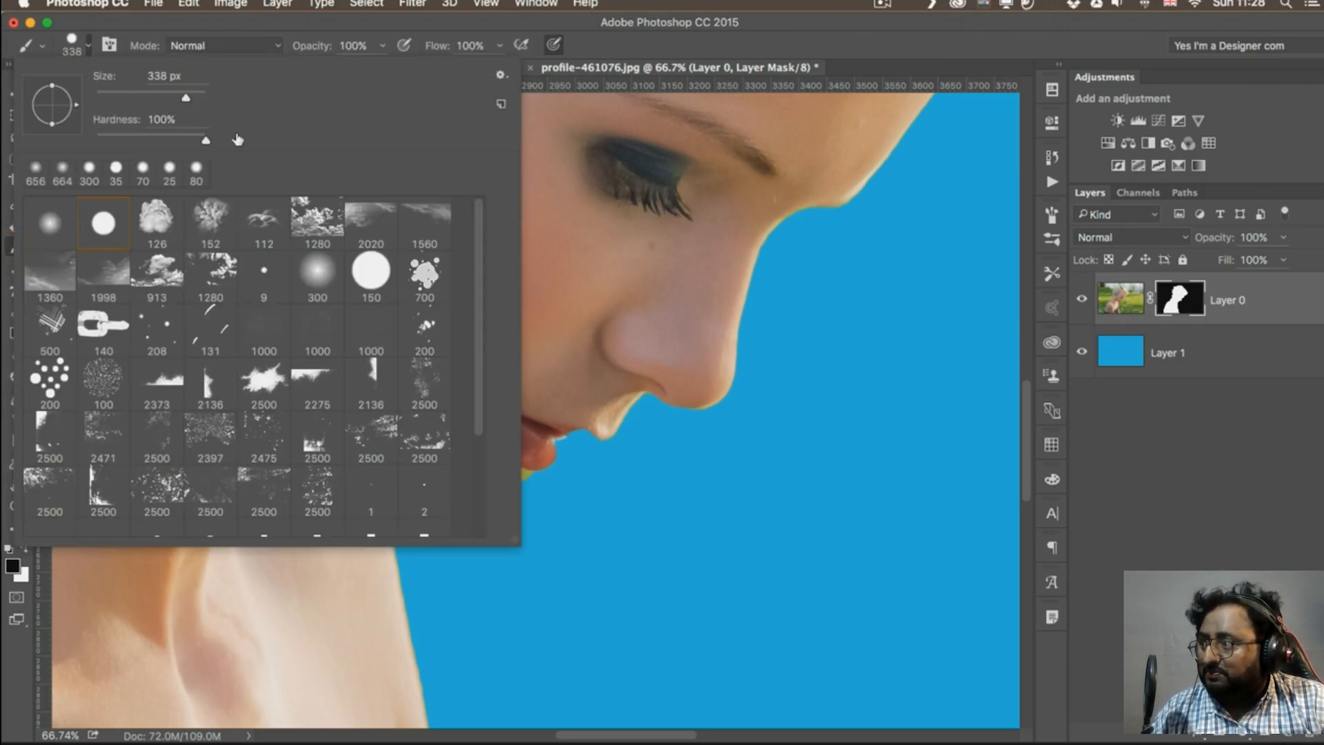
left_click(308, 34)
mouse_move(569, 495)
left_mouse_down()
mouse_move(481, 491)
mouse_move(489, 502)
left_mouse_up()
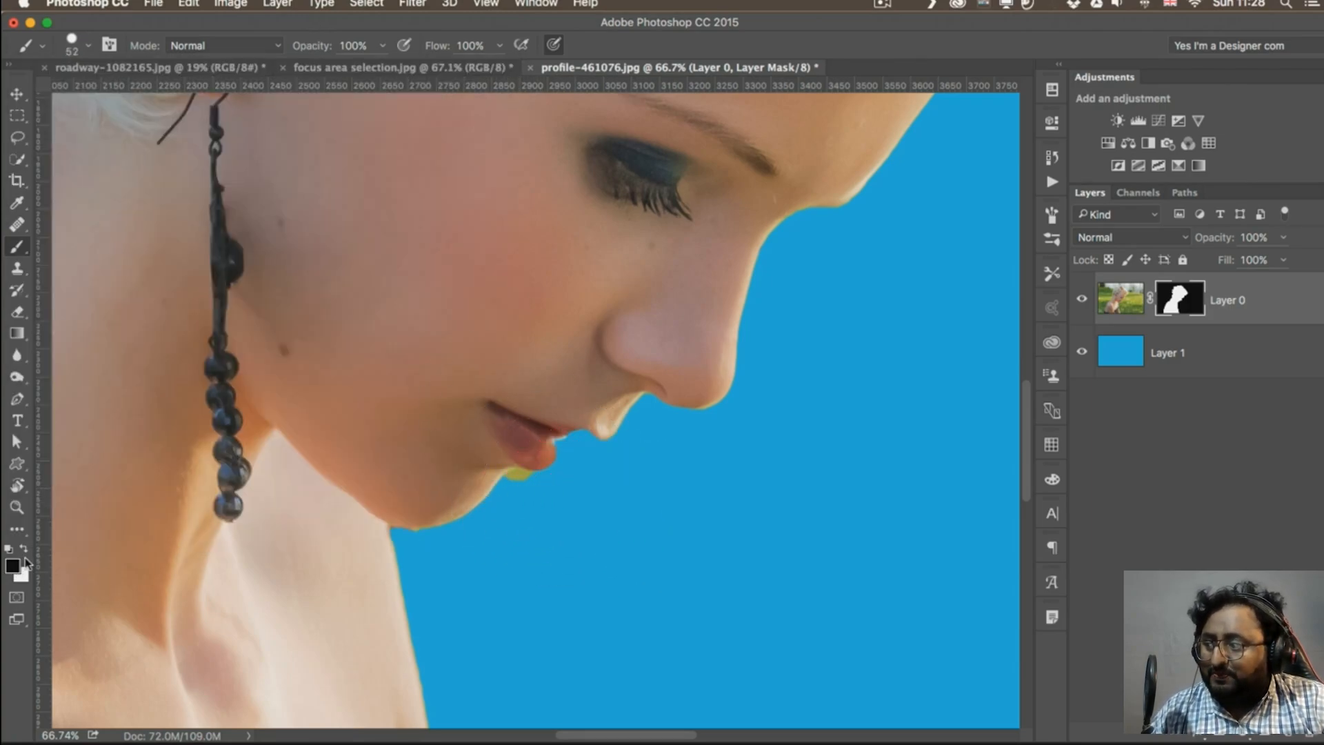
On the layer mask, paint the green spot below the lower lip black and paint white along the upper lip to restore its edge
left_click(1180, 297)
left_click_drag(509, 489, 524, 482)
key("x")
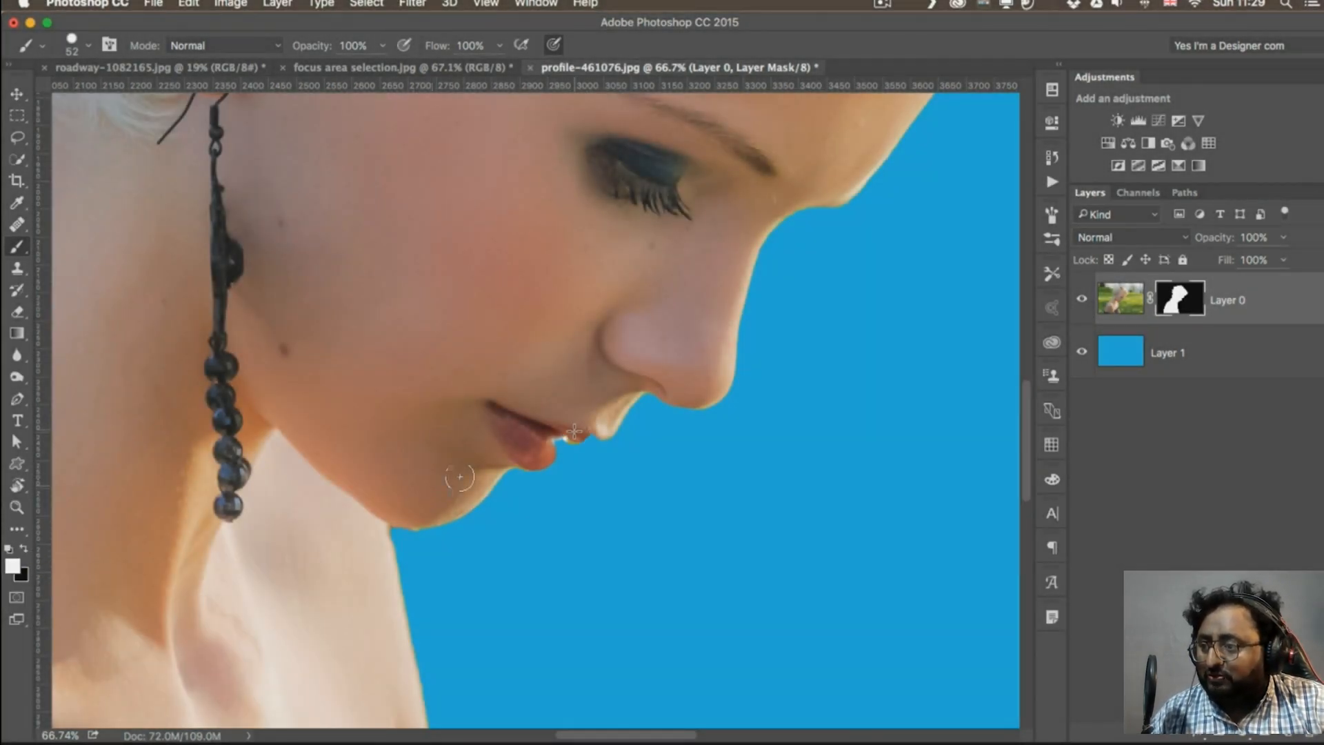
mouse_move(574, 431)
left_mouse_down()
mouse_move(618, 413)
mouse_move(599, 433)
mouse_move(560, 440)
left_mouse_up()
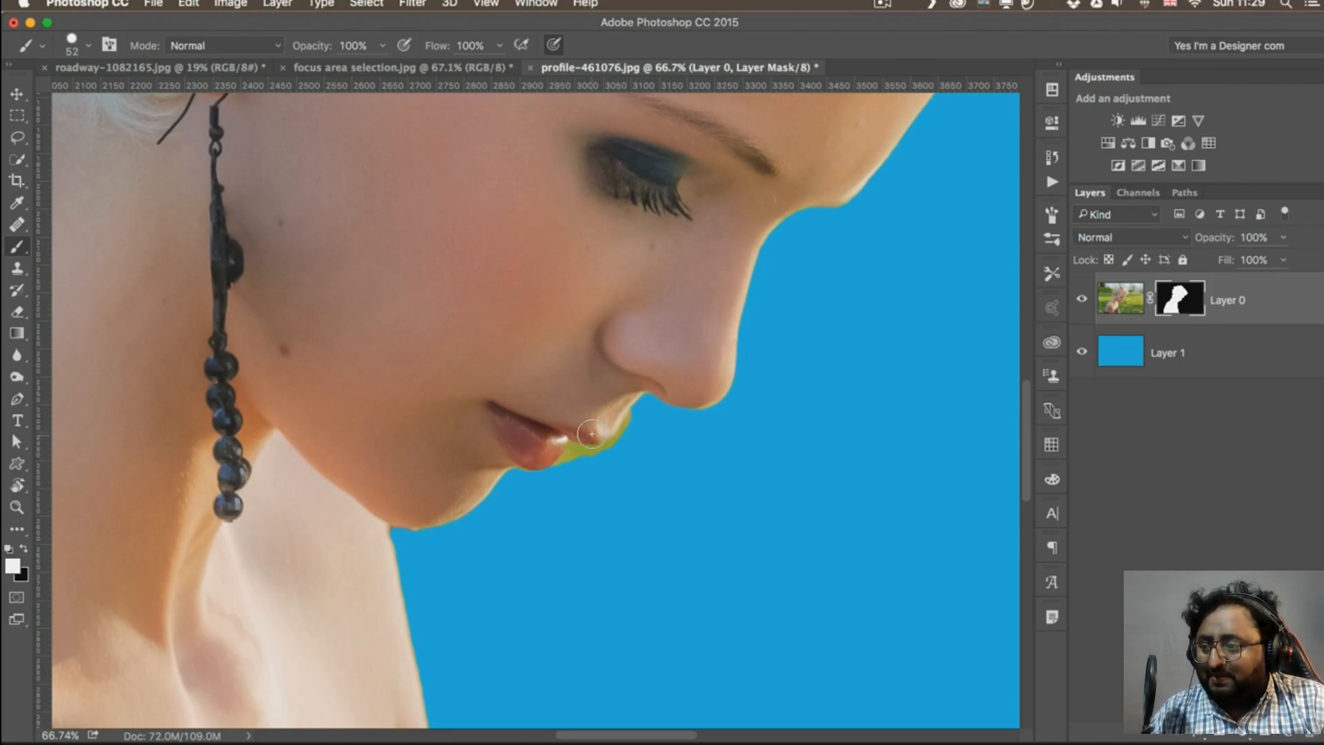
Paint away the green patch around the upper lip on the mask in black, reducing the brush to 9 px for the fine edges
key("super+plus")
key("super+plus")
left_click_drag(722, 456, 551, 385)
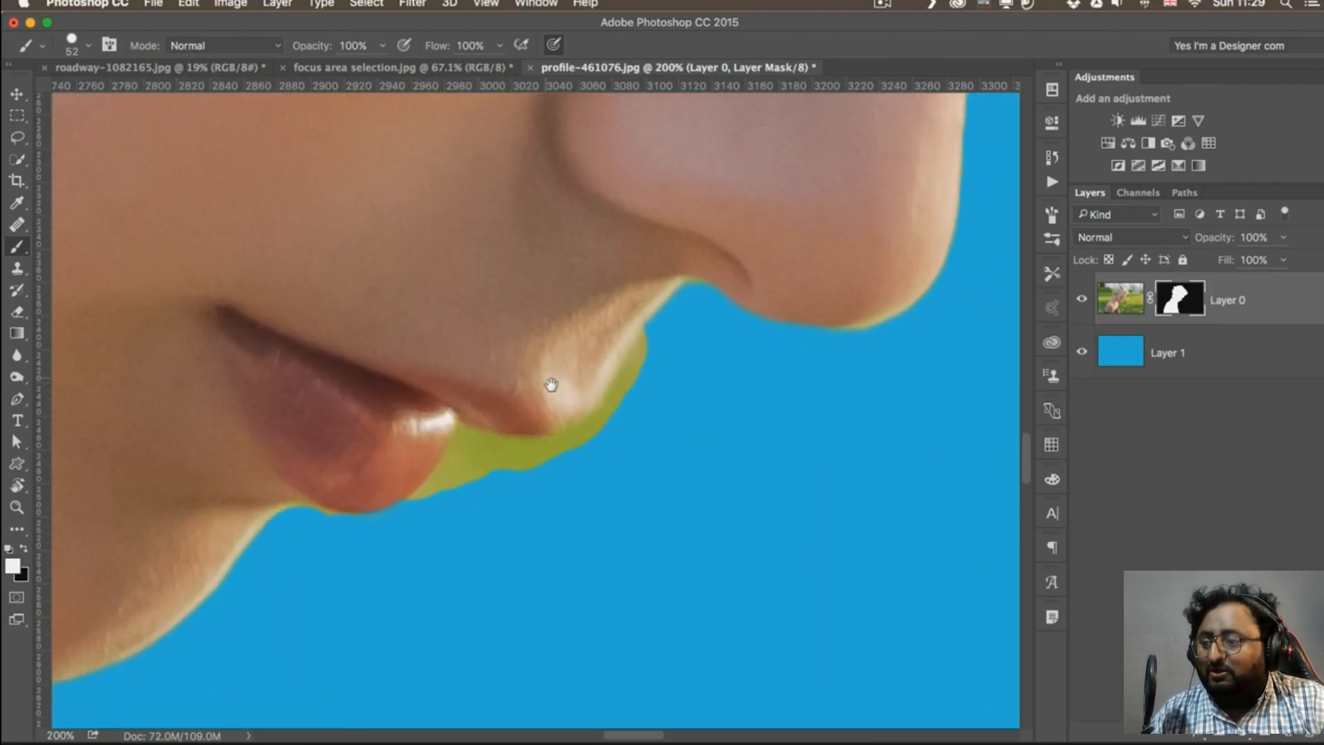
key("x")
key("bracketleft")
key("bracketleft")
key("bracketleft")
key("bracketleft")
key("bracketleft")
key("bracketleft")
key("bracketleft")
key("bracketleft")
mouse_move(453, 485)
left_mouse_down()
mouse_move(558, 455)
mouse_move(508, 448)
mouse_move(589, 430)
mouse_move(578, 432)
mouse_move(642, 352)
mouse_move(567, 473)
mouse_move(489, 465)
mouse_move(411, 508)
mouse_move(466, 433)
mouse_move(466, 470)
mouse_move(480, 417)
mouse_move(490, 444)
mouse_move(461, 427)
left_mouse_up()
key("bracketleft")
key("bracketleft")
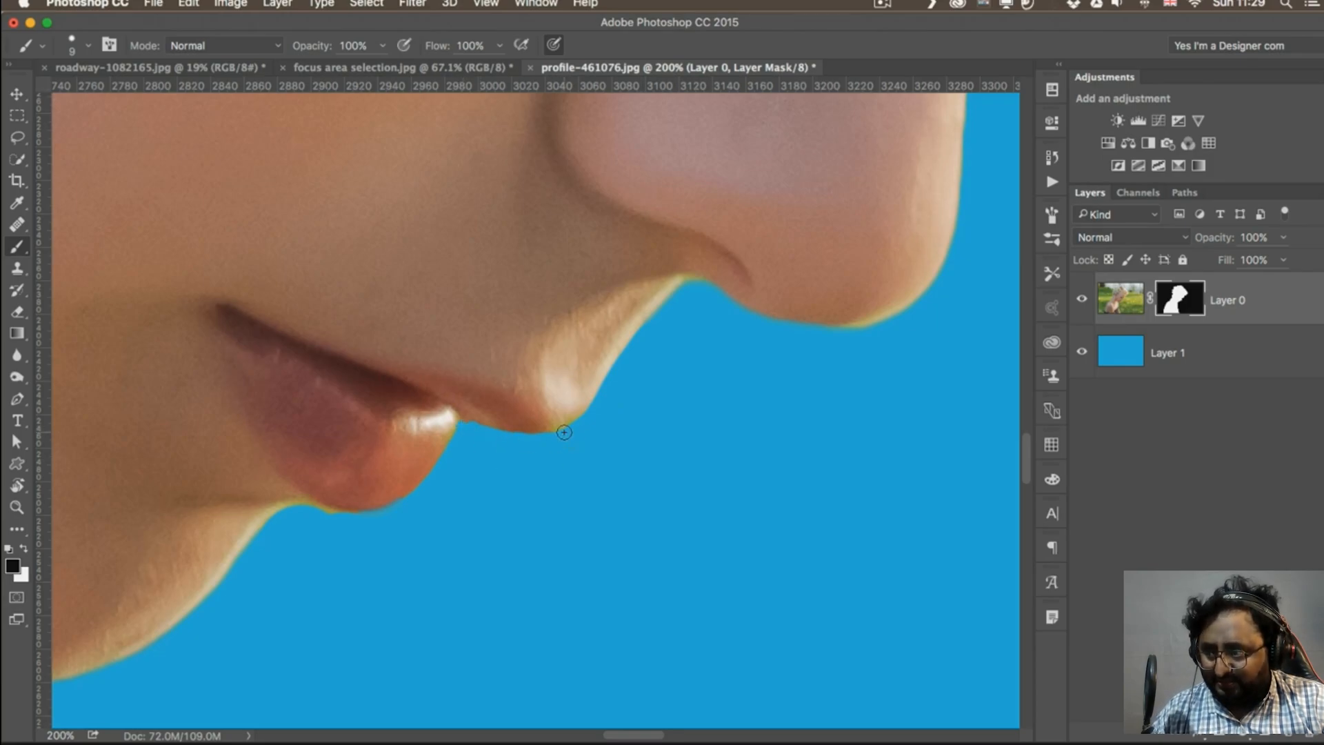
Examine the edge along the lips and chin up close, and review the whole cutout in both image and mask view
key("super+minus")
key("super+minus")
key("super+equal")
key("super+equal")
left_click_drag(400, 532, 911, 390)
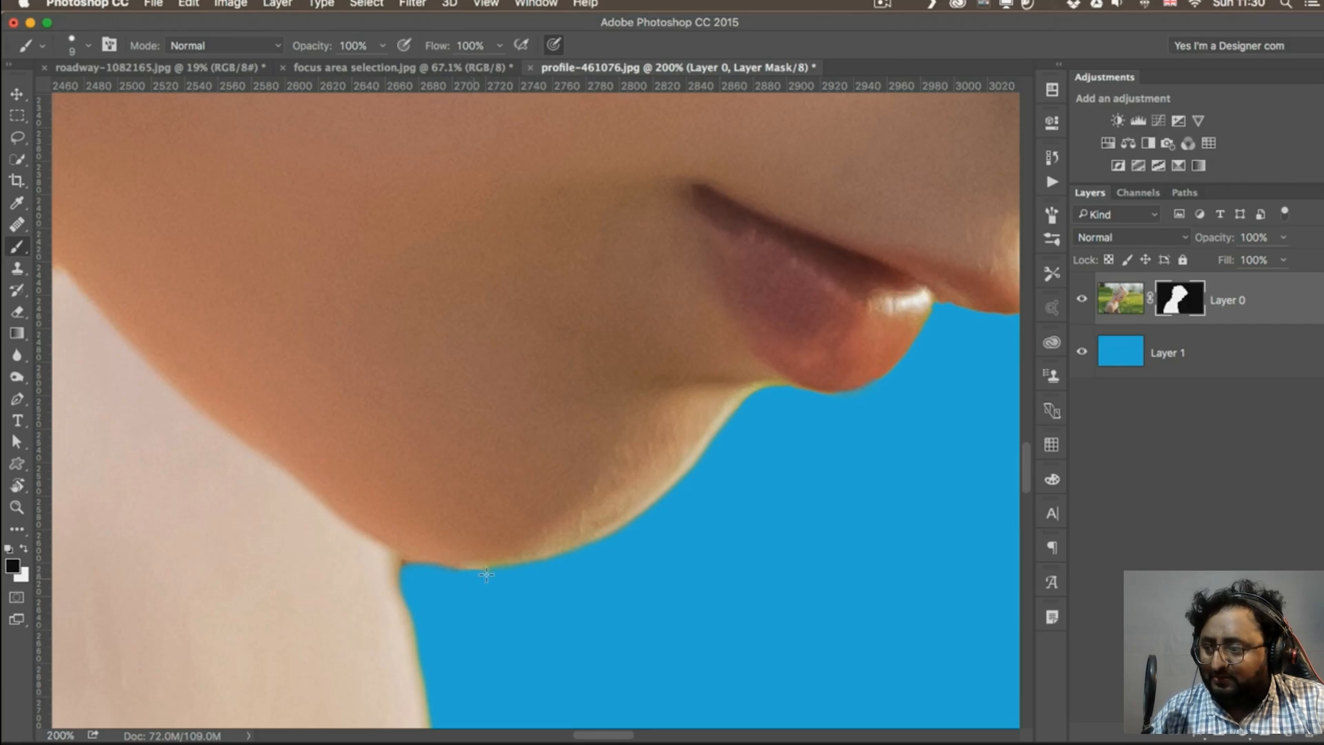
key("super+minus")
key("super+minus")
key("super+minus")
key("super+minus")
key("super+minus")
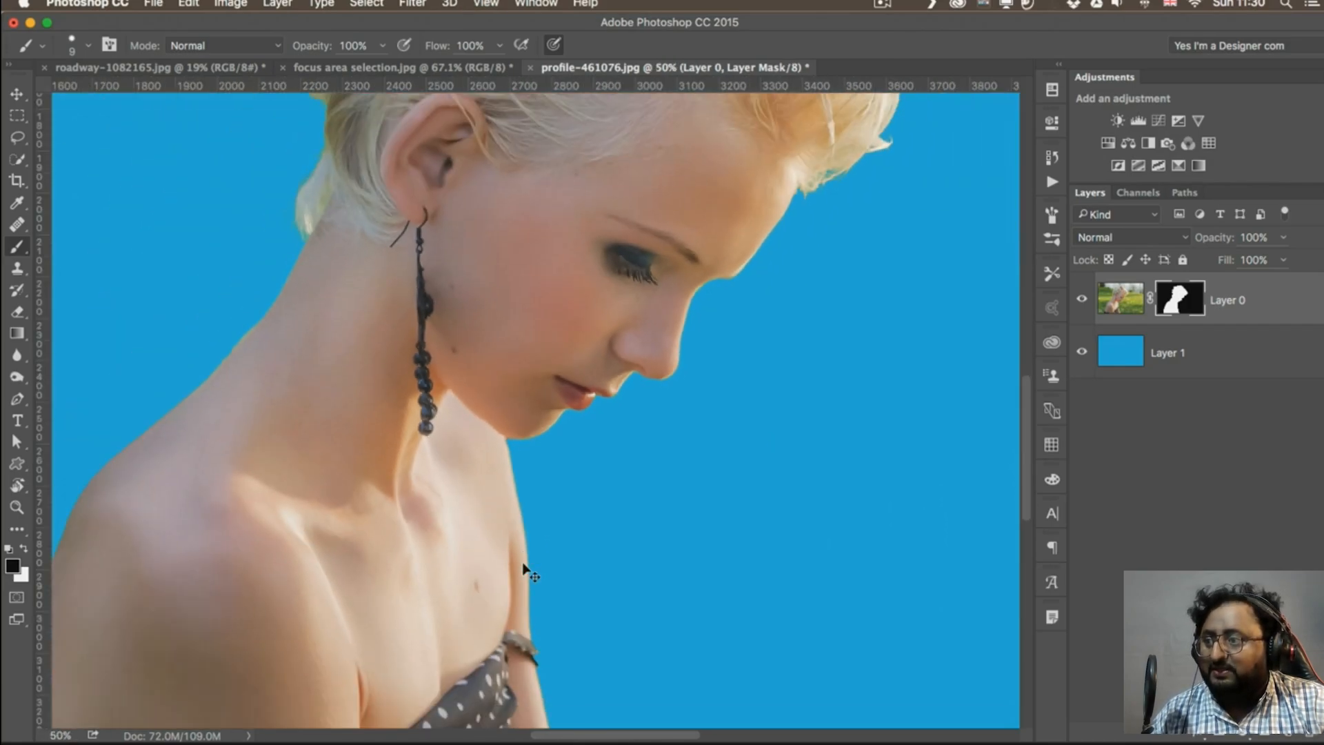
key("super+minus")
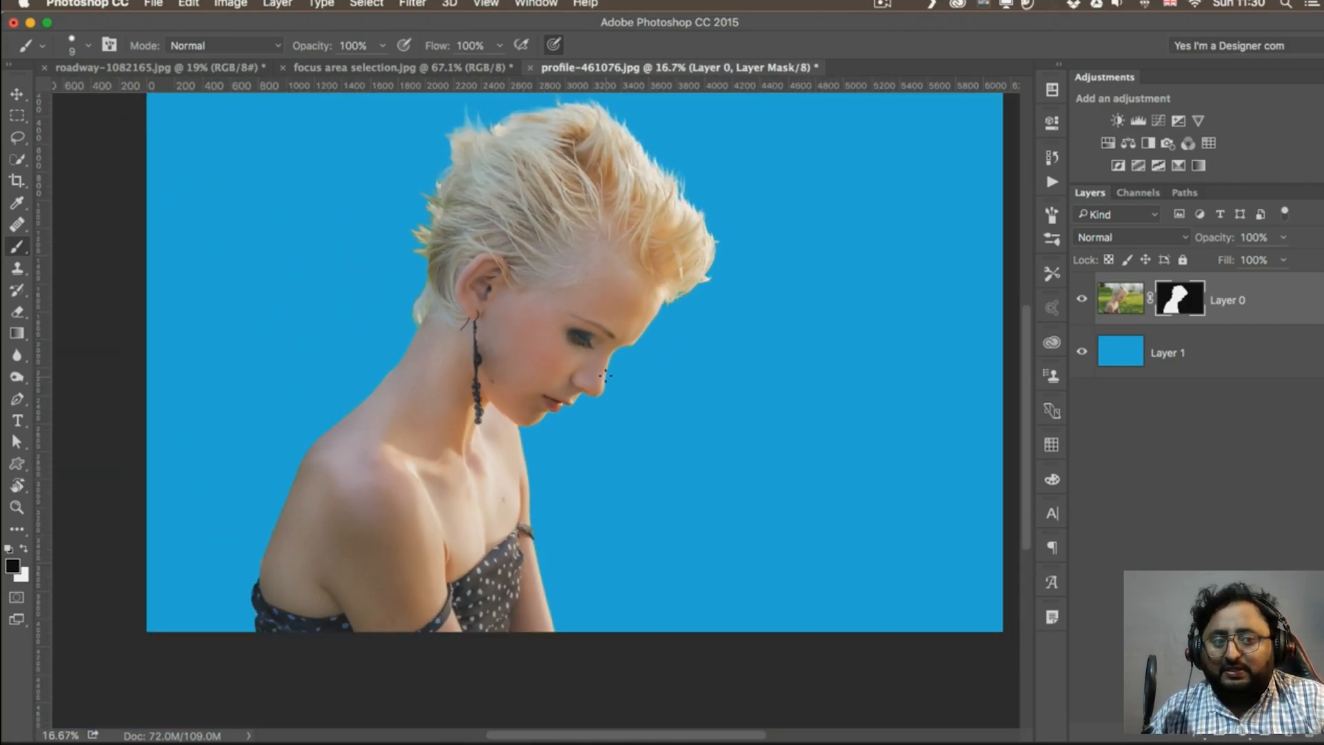
scroll(605, 376, "up", 3)
scroll(605, 376, "right", 3)
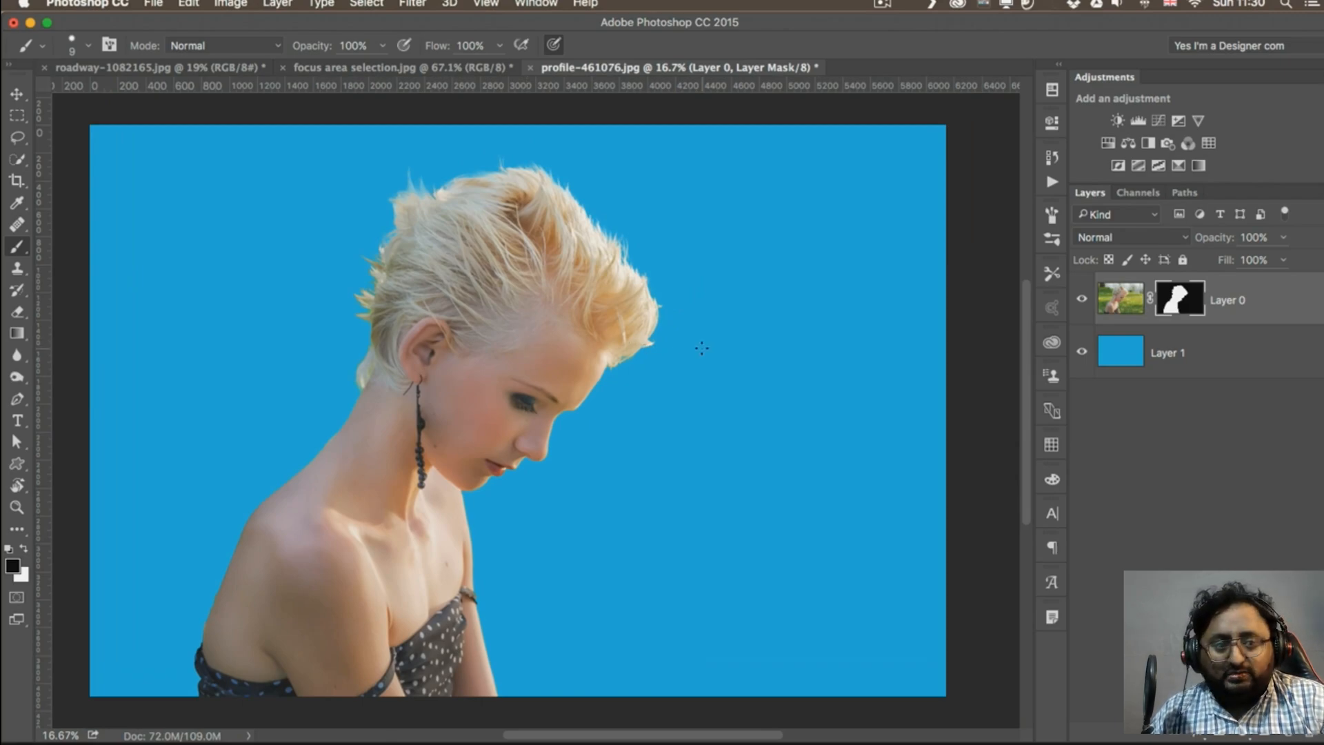
left_click(1179, 298, "alt")
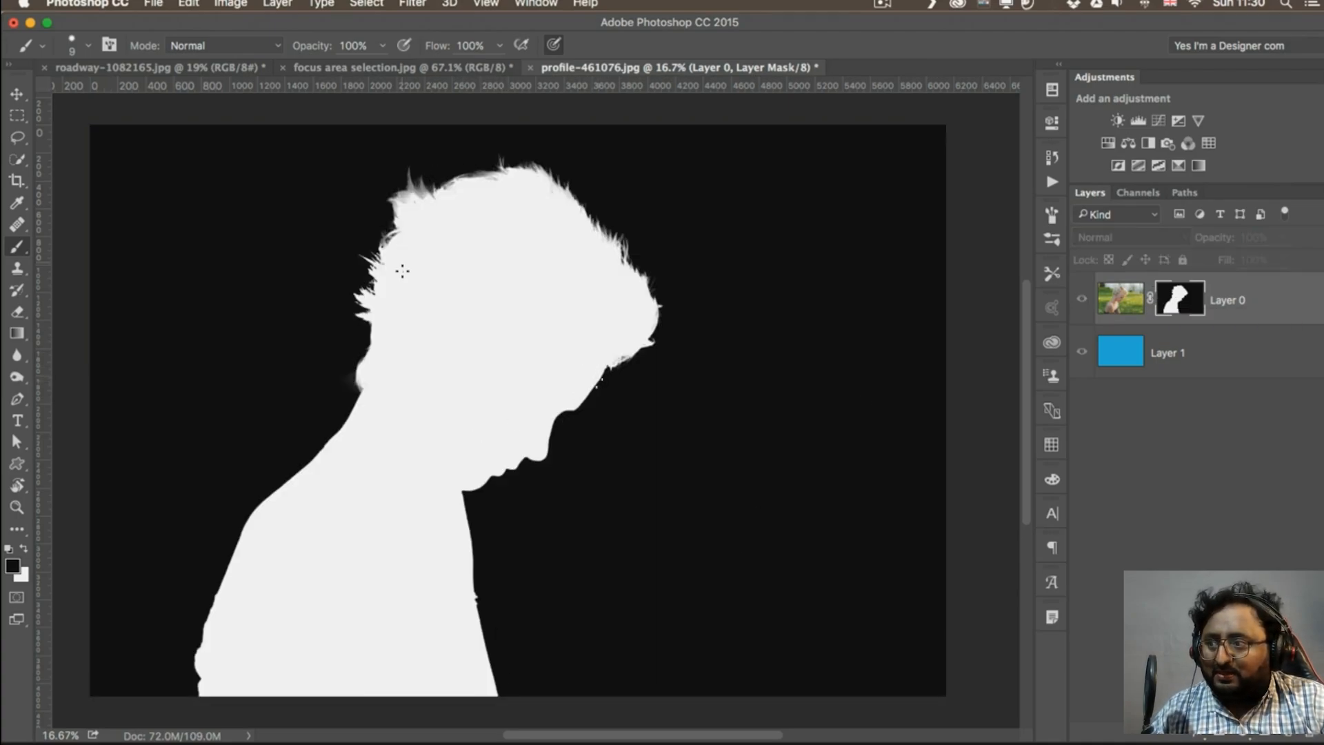
left_click(1179, 297, "alt")
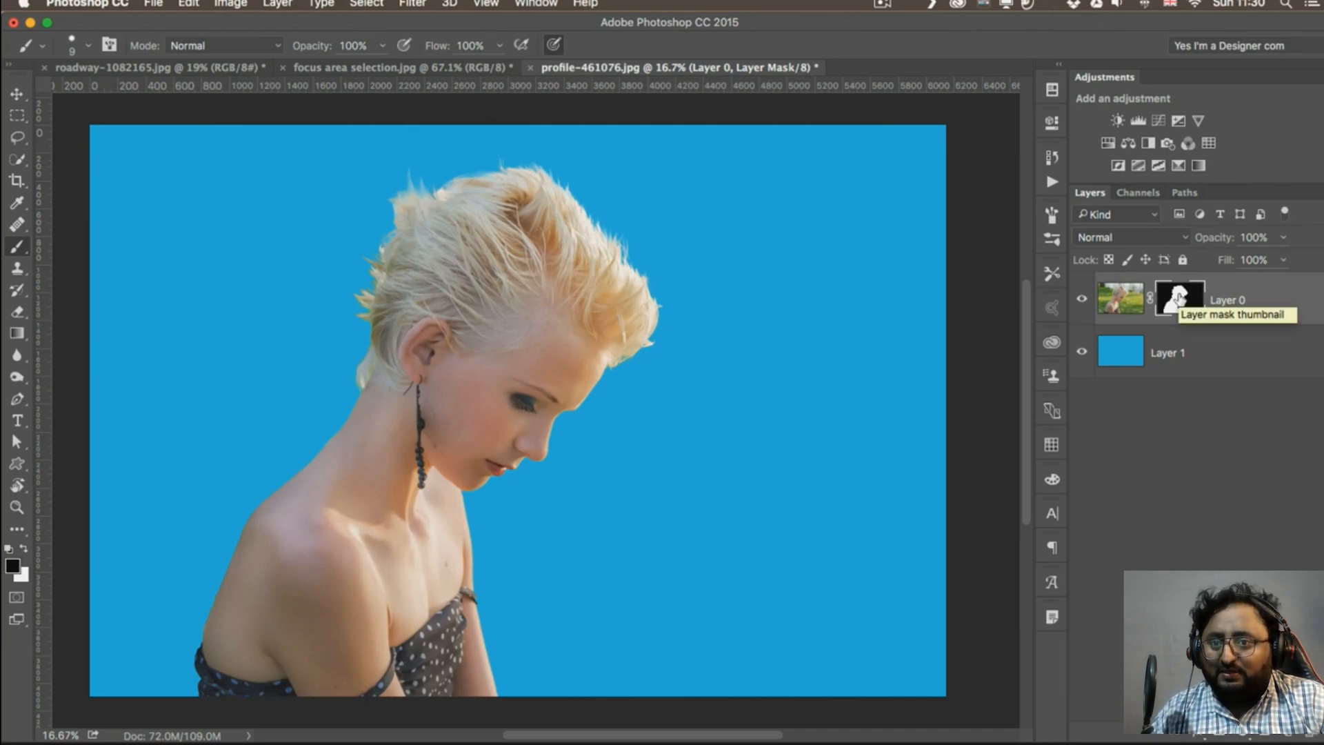